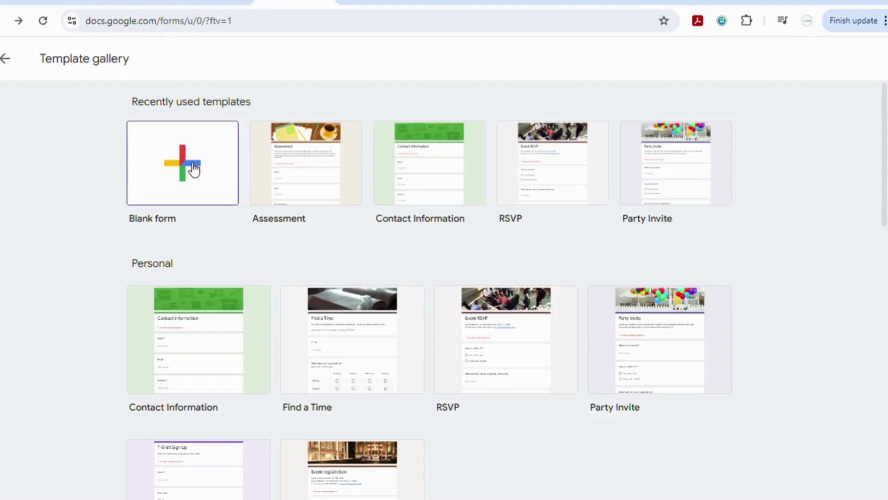
scroll(338, 284, "down", 3)
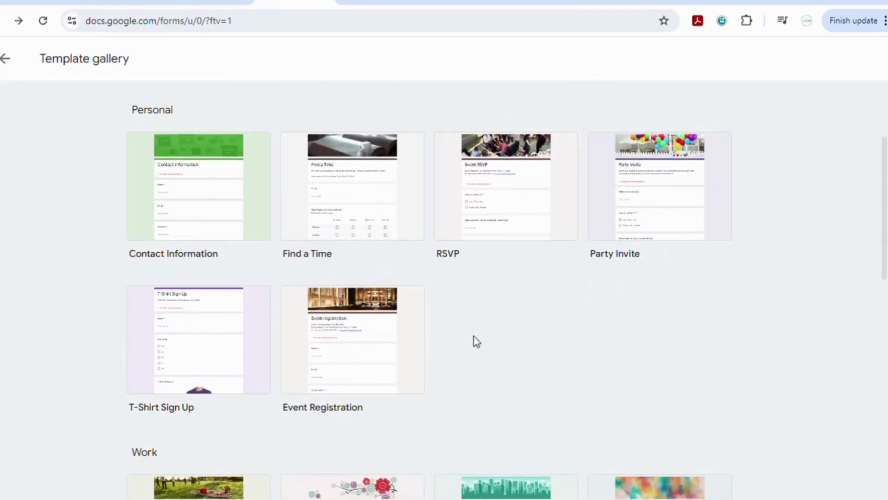
scroll(473, 338, "down", 1)
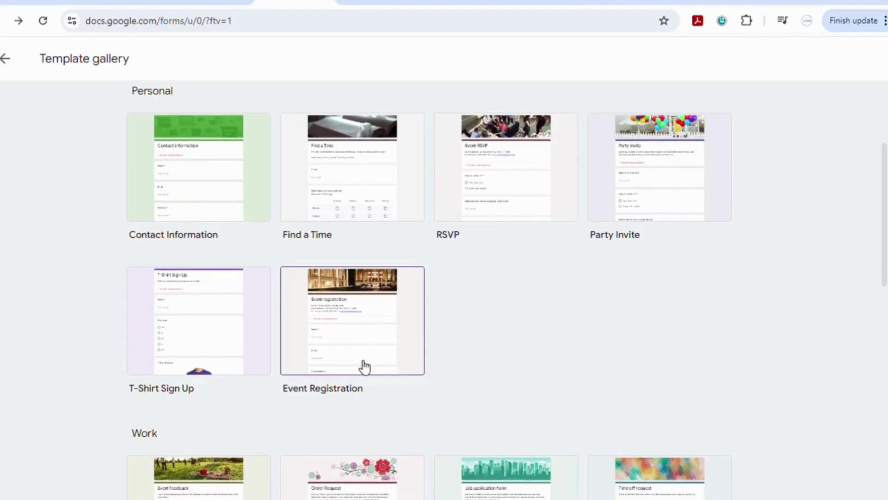
scroll(501, 342, "down", 6)
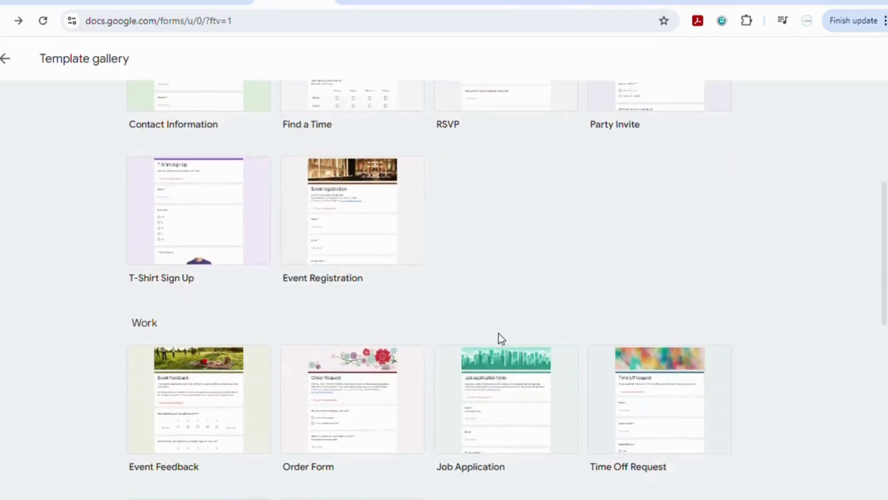
scroll(501, 340, "up", 1)
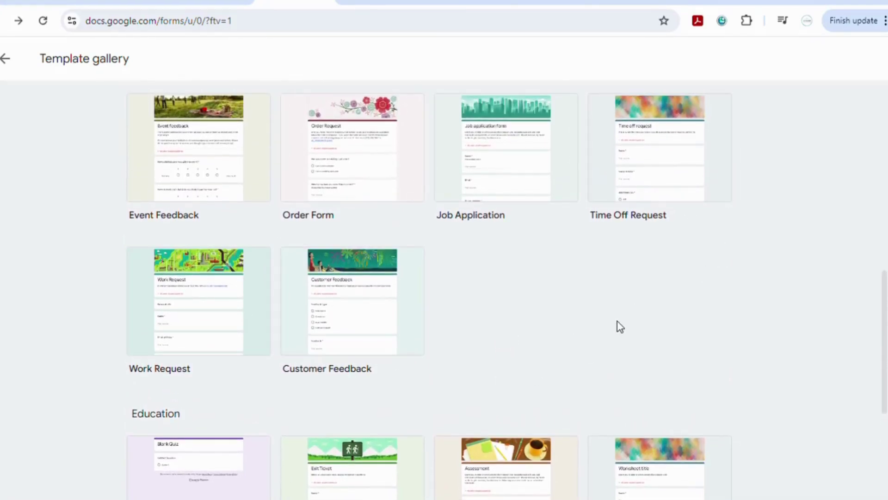
scroll(612, 319, "up", 1)
scroll(612, 319, "down", 5)
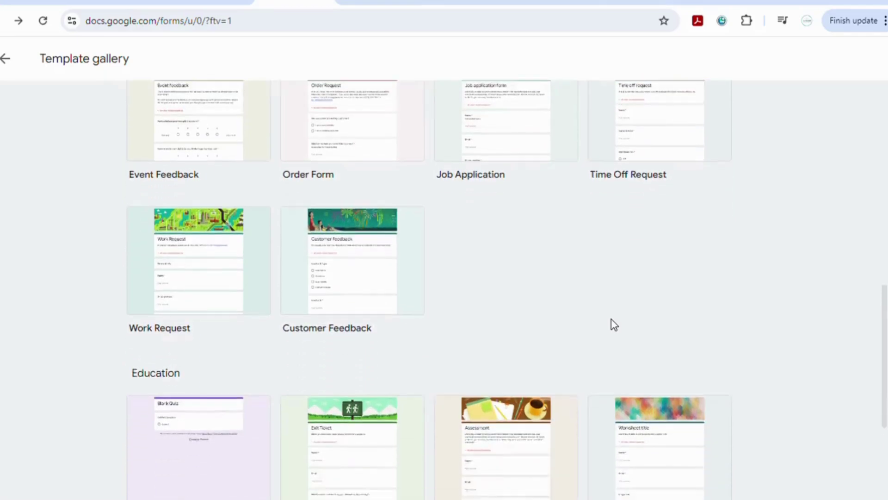
scroll(612, 319, "down", 1)
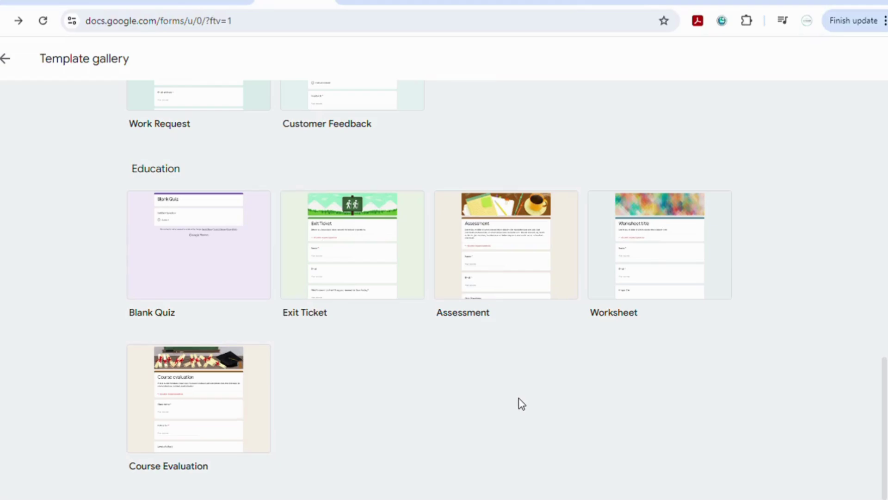
Create a form from the Assessment template and scroll through its Name, Email and sample questions
left_click(513, 277)
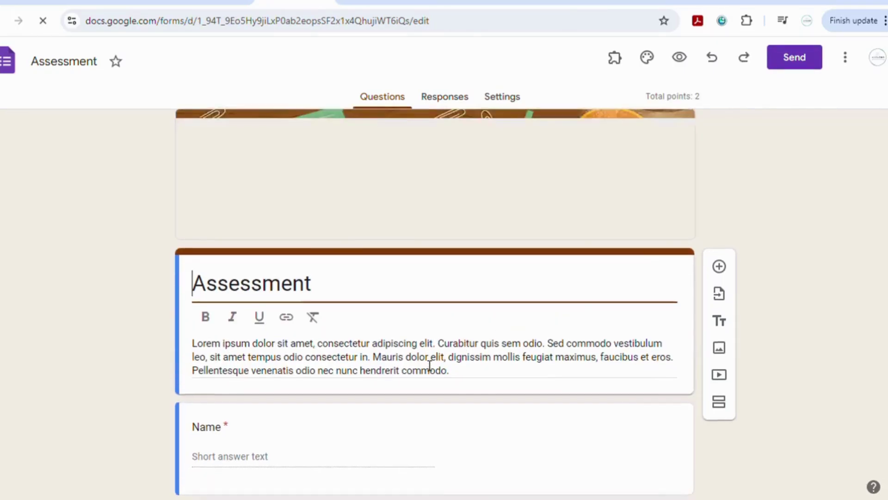
scroll(422, 363, "down", 3)
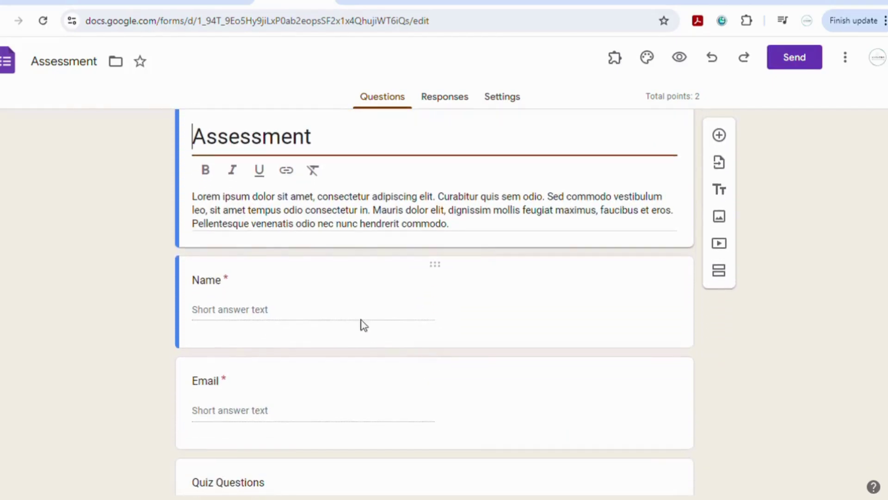
scroll(368, 379, "down", 3)
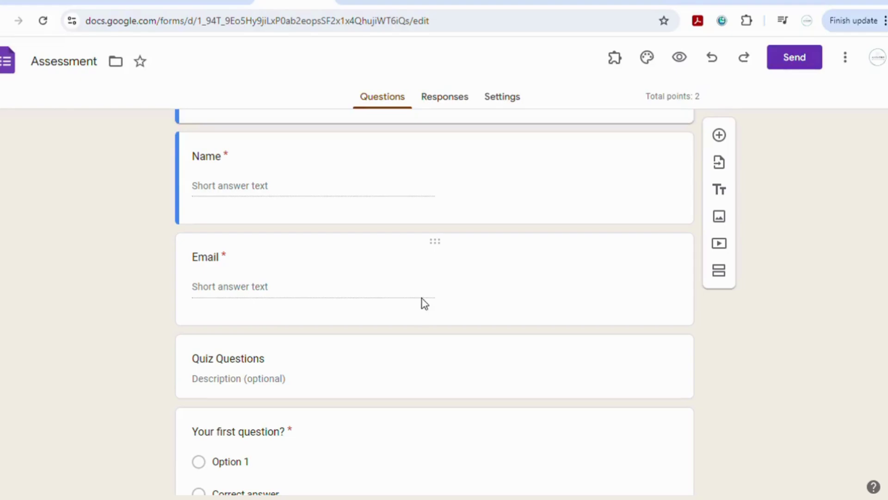
scroll(425, 304, "down", 3)
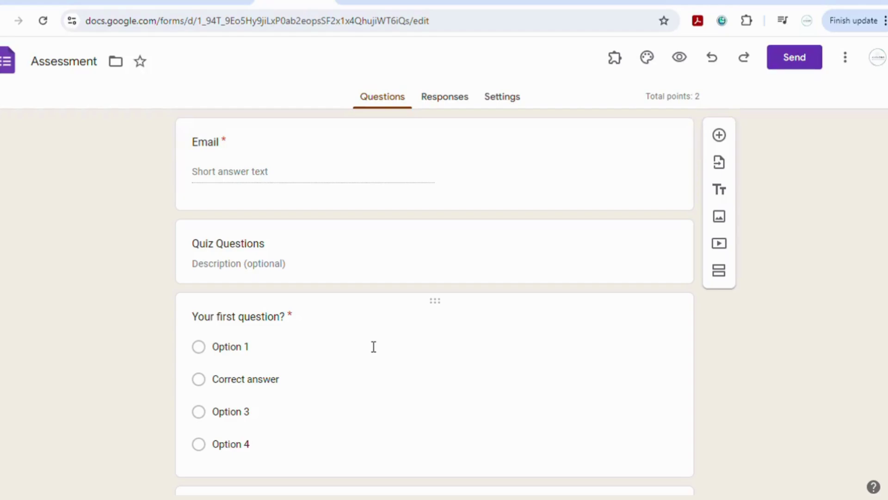
scroll(373, 345, "down", 1)
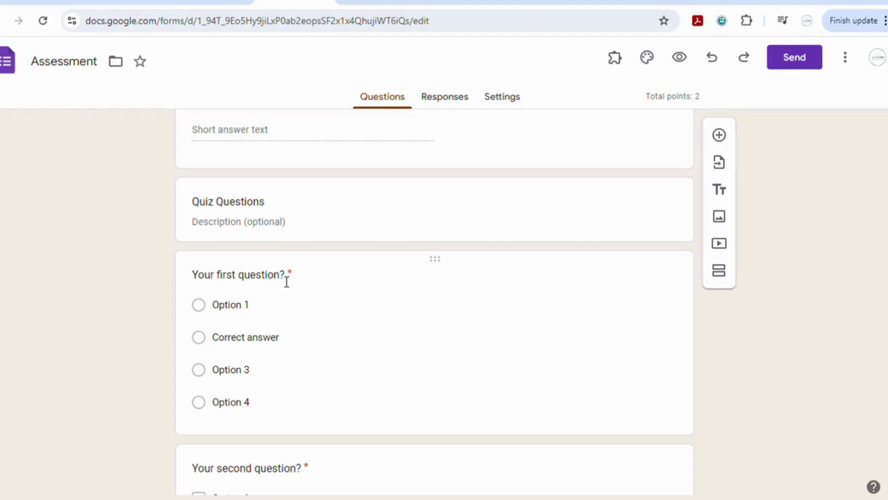
Inspect the first sample question's title and its Option 1, Correct answer and Option 3 choices
left_click(287, 282)
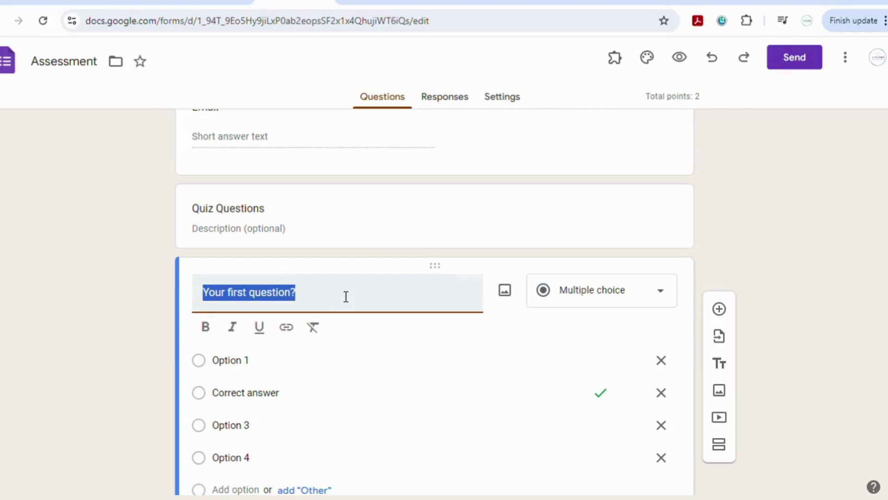
left_click(255, 360)
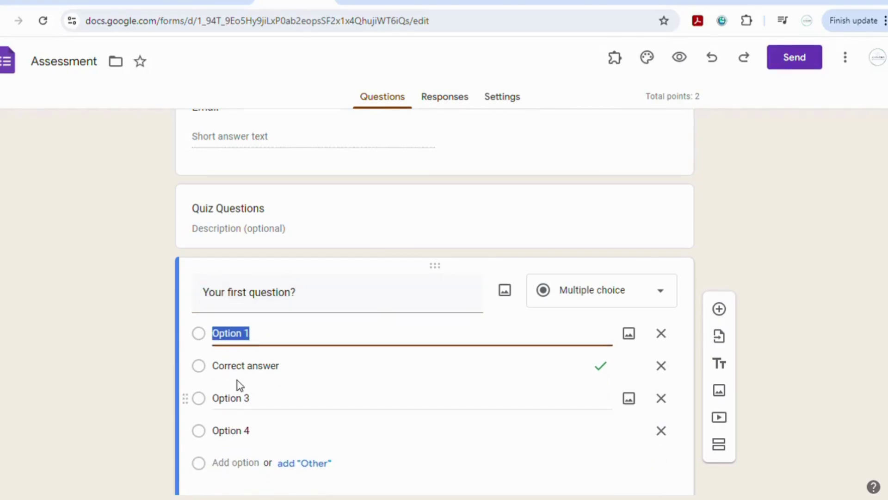
left_click(240, 377)
left_click(244, 397)
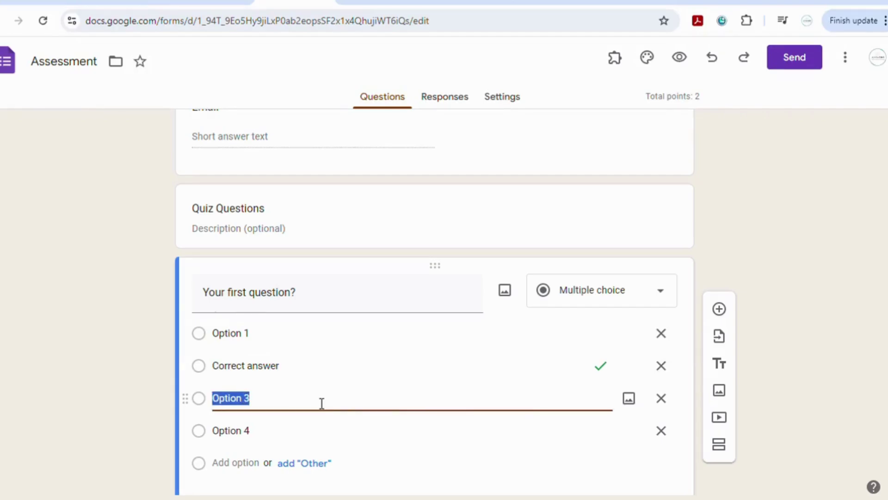
scroll(319, 401, "down", 7)
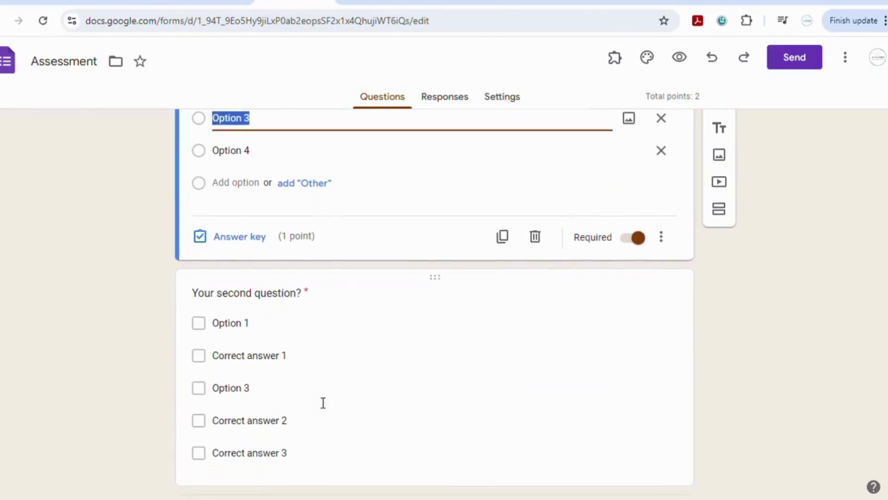
scroll(319, 402, "up", 2)
scroll(319, 401, "up", 15)
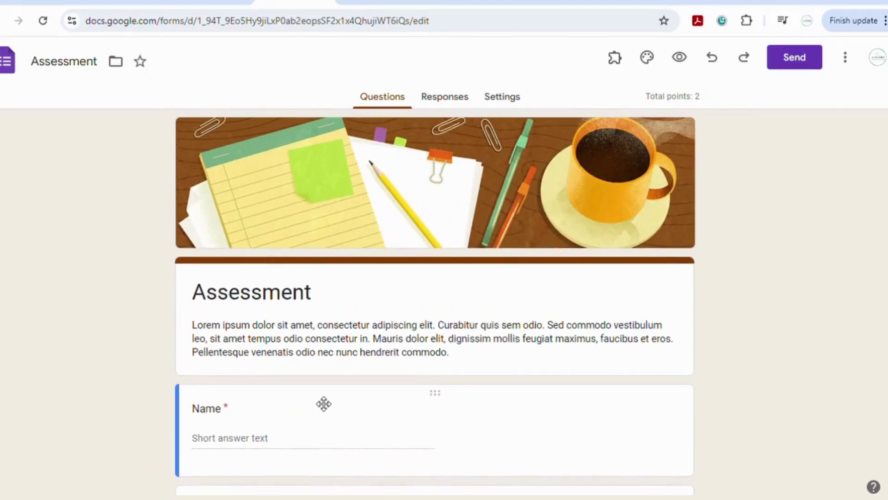
left_click(451, 104)
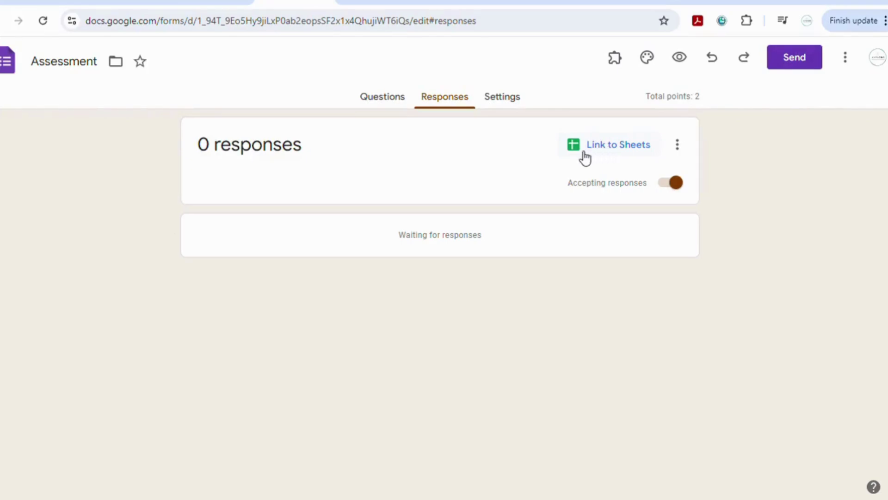
left_click(669, 185)
left_click(669, 185)
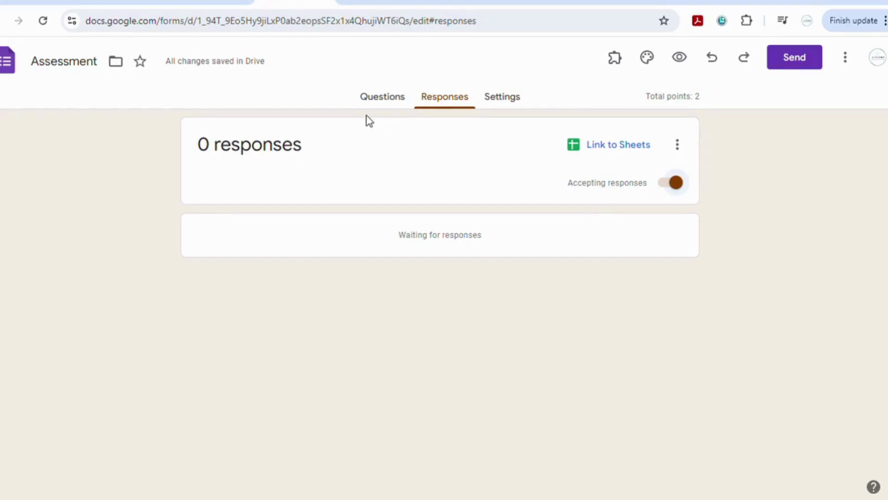
left_click(382, 104)
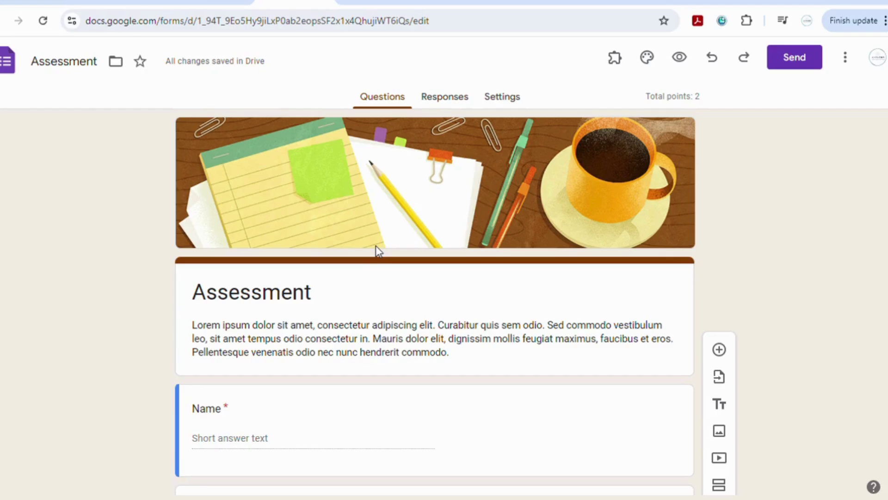
scroll(376, 245, "down", 8)
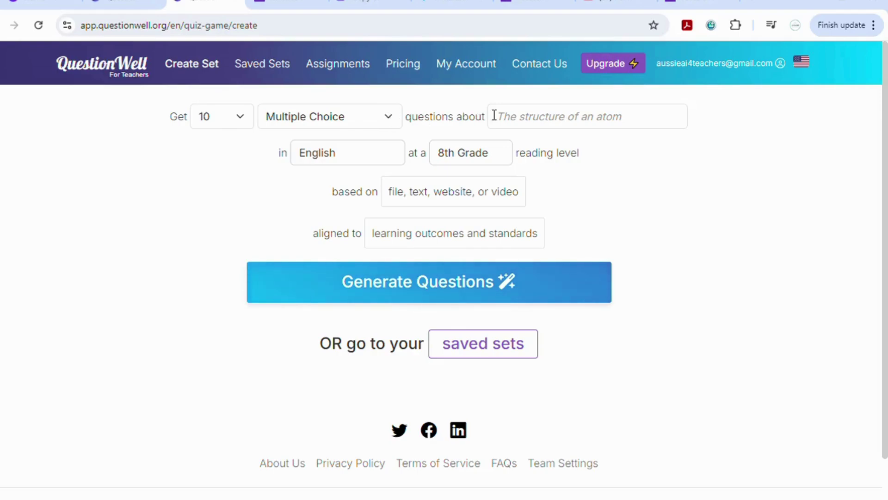
Enter 'Force and motion' as the QuestionWell topic and change the reading level to 5th Grade
left_click(523, 121)
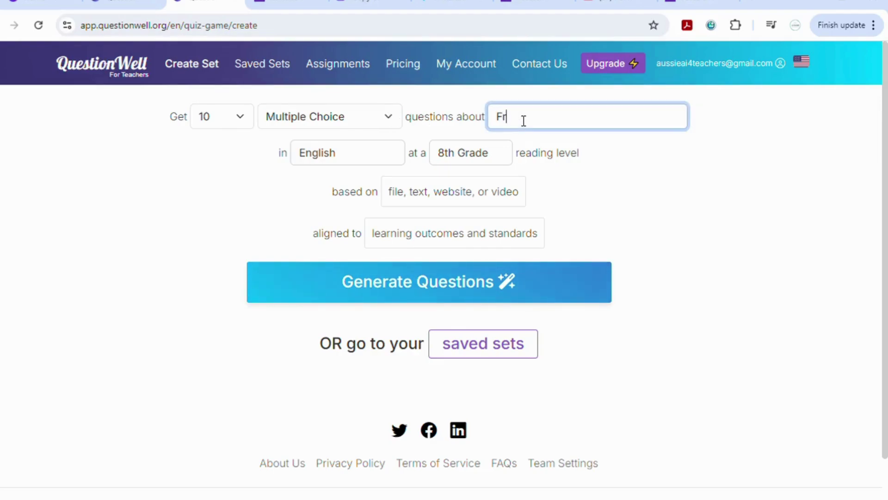
type("o")
key("BackSpace")
key("BackSpace")
type("orce")
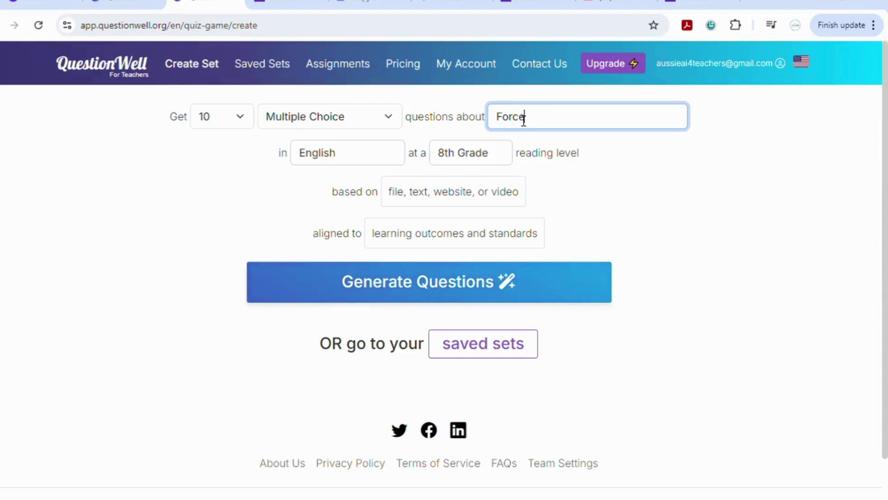
type(" and mp")
type("ti")
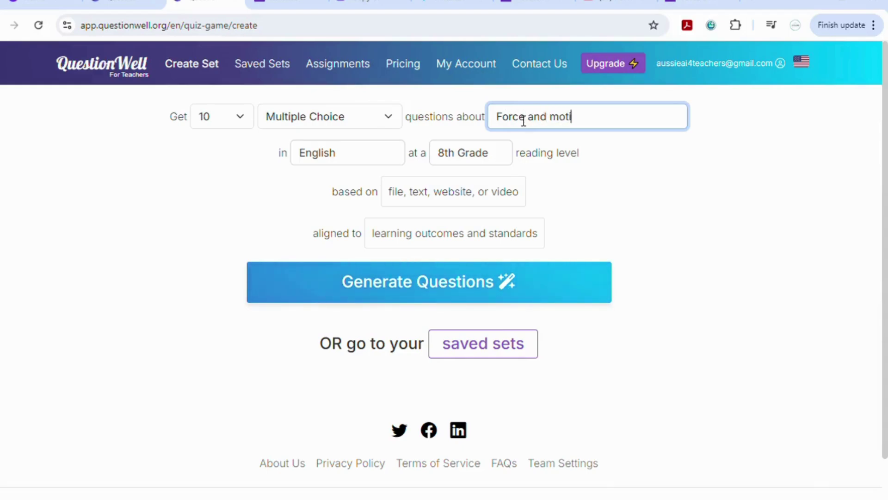
type("on")
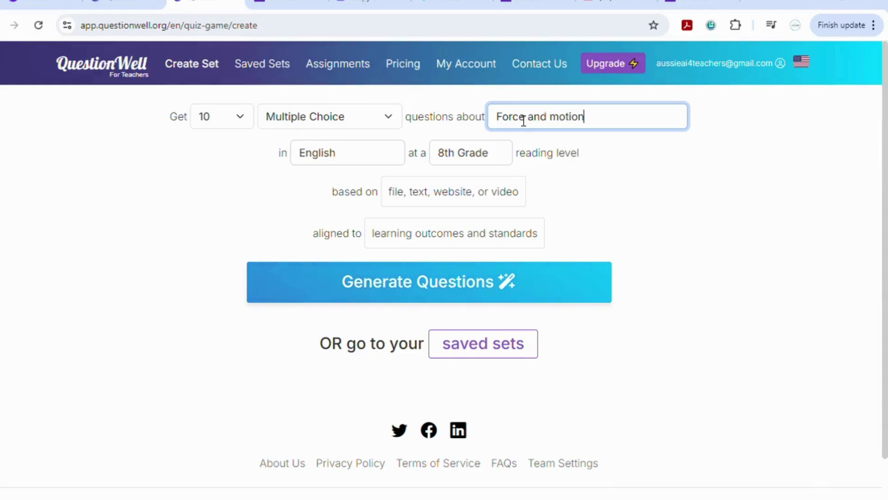
left_click(364, 156)
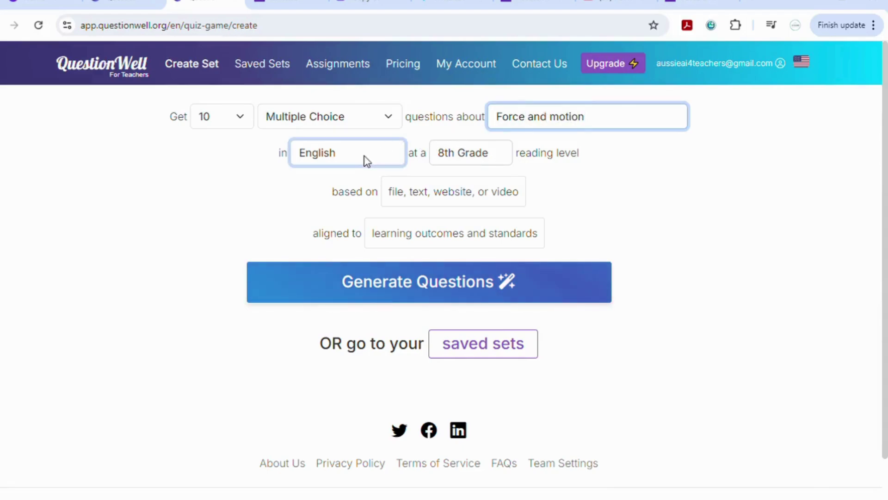
left_click(481, 160)
type("5")
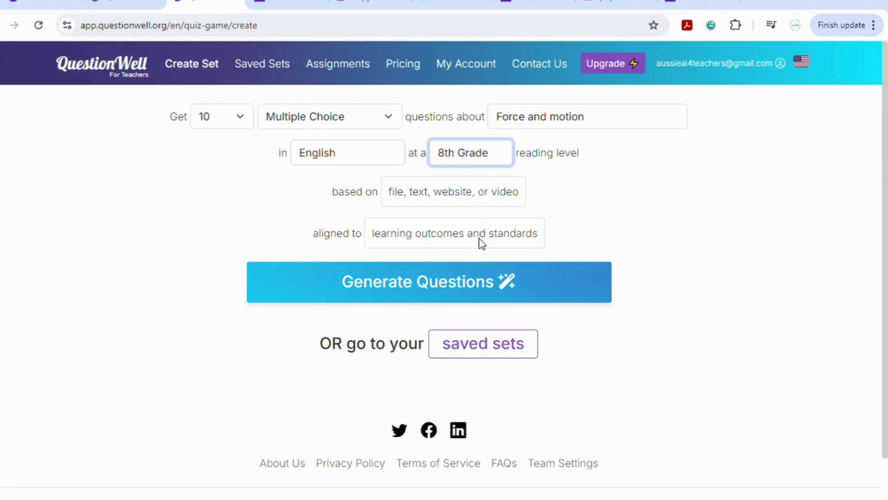
Add the pasted YouTube Force and Motion video's transcript as the question context
left_click(445, 193)
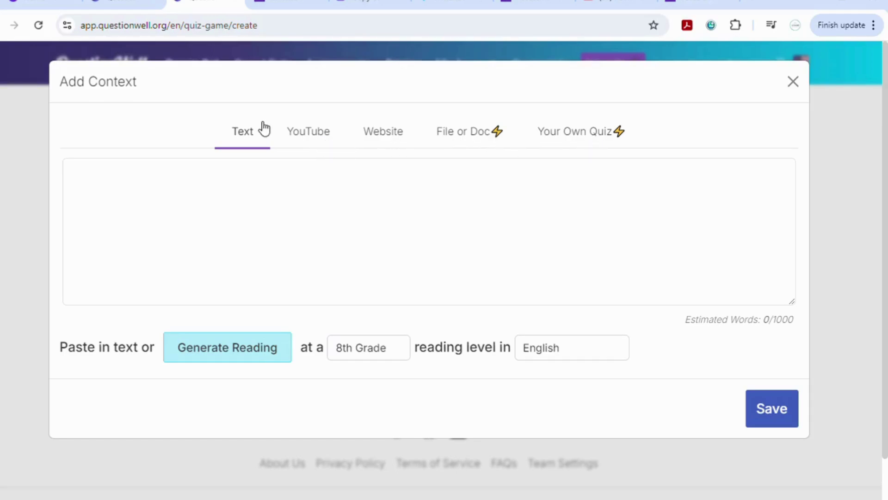
left_click(311, 139)
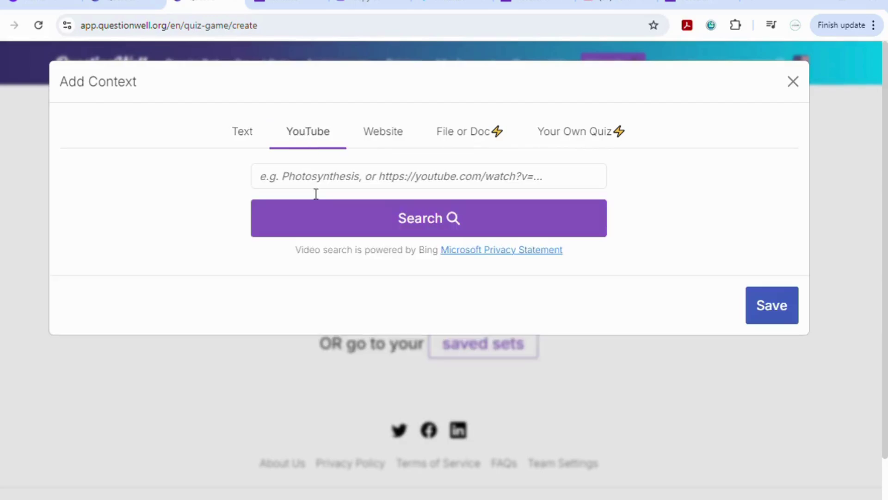
left_click(331, 185)
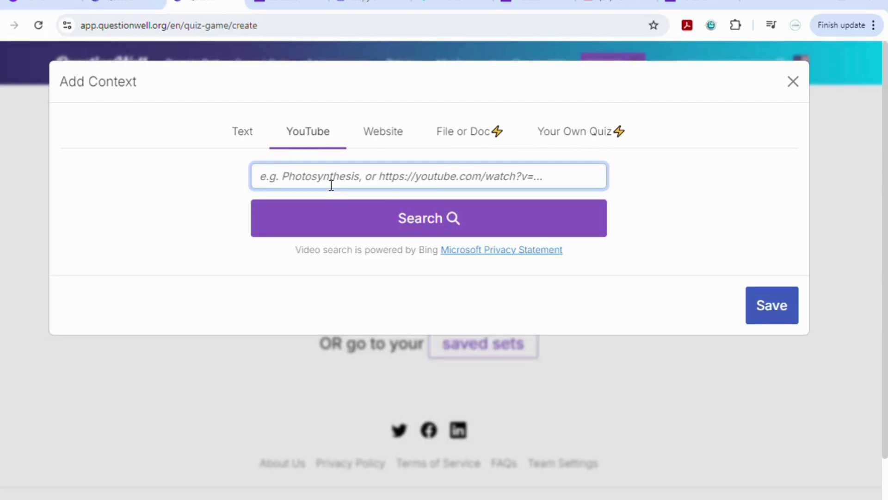
type("https://www.youtube.com/watch?v=1R6MxJpEjfs")
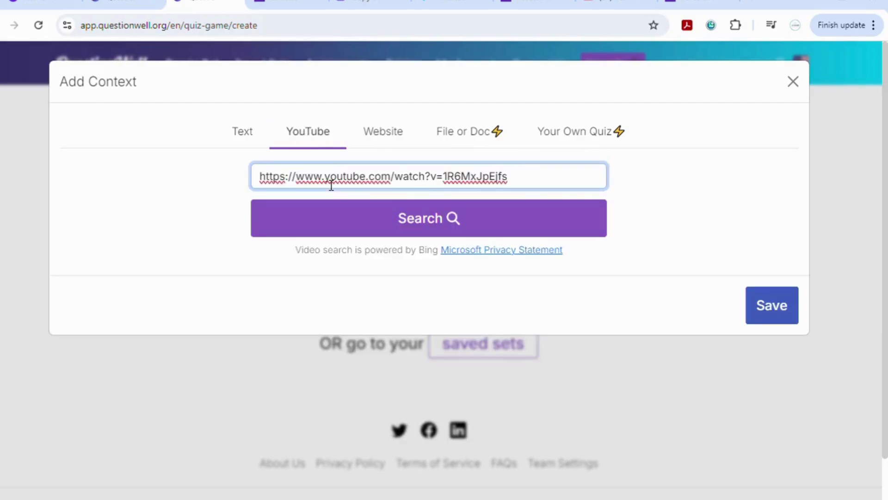
left_click(398, 220)
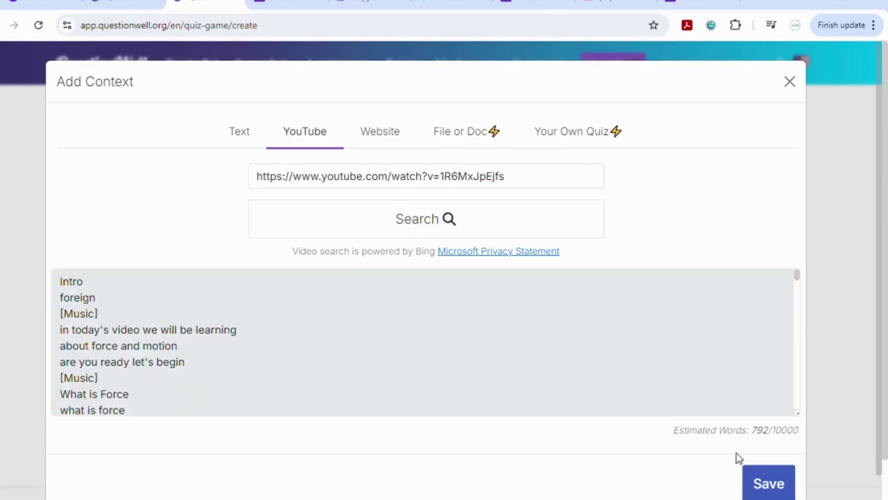
left_click(767, 484)
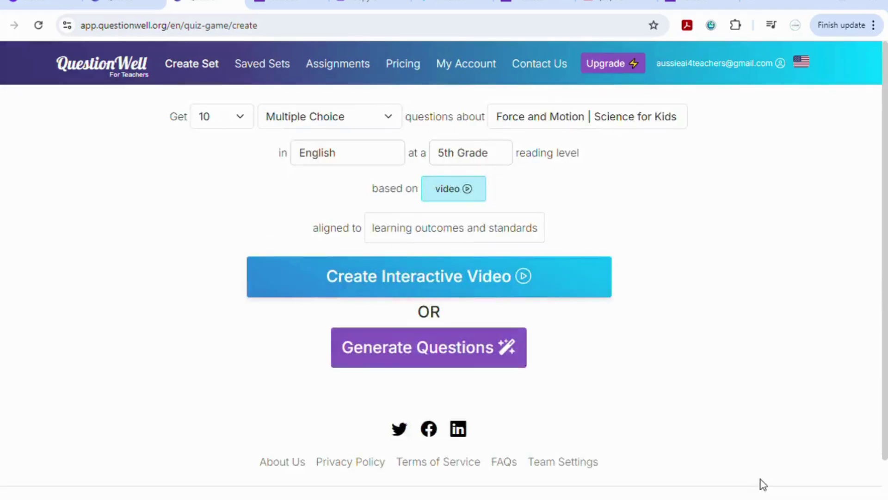
Add 'australian curriculum' as a custom learning outcome and save it
left_click(461, 238)
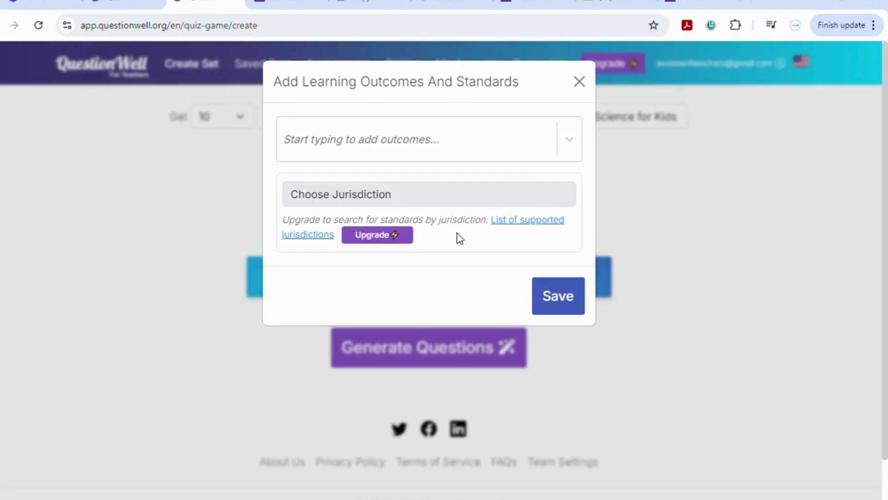
left_click(396, 139)
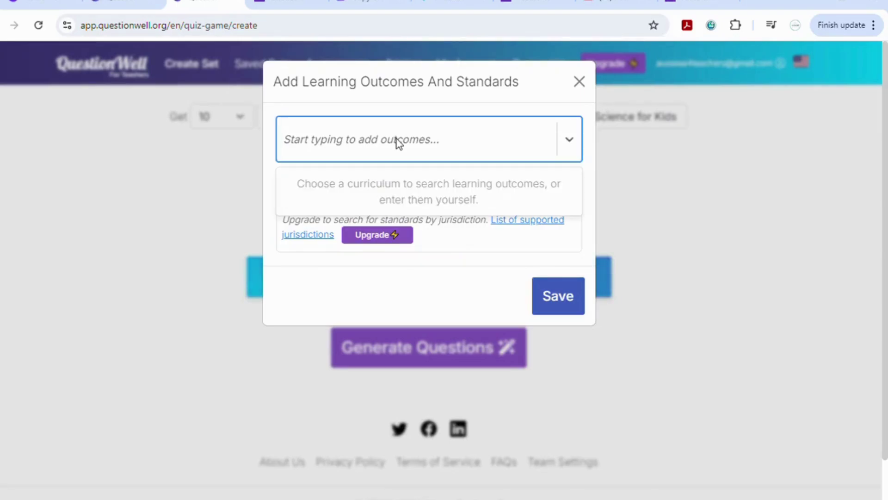
type("ausr")
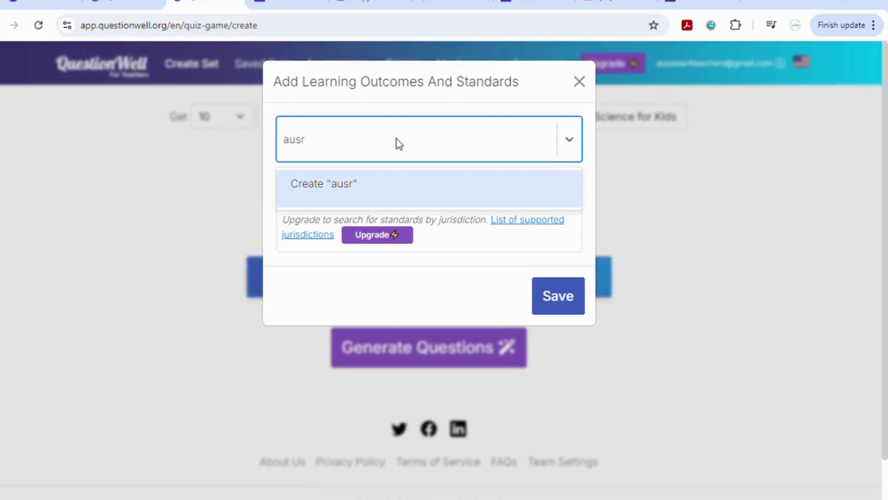
key("BackSpace")
type("tral")
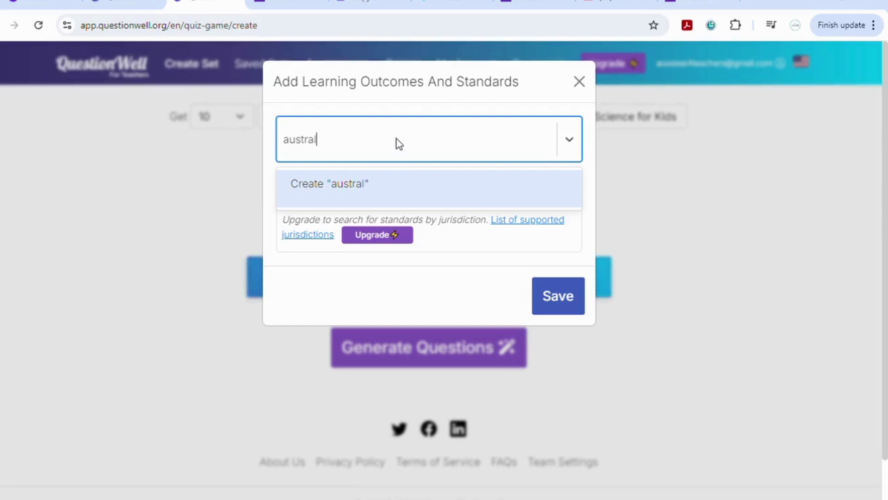
type("ian cur")
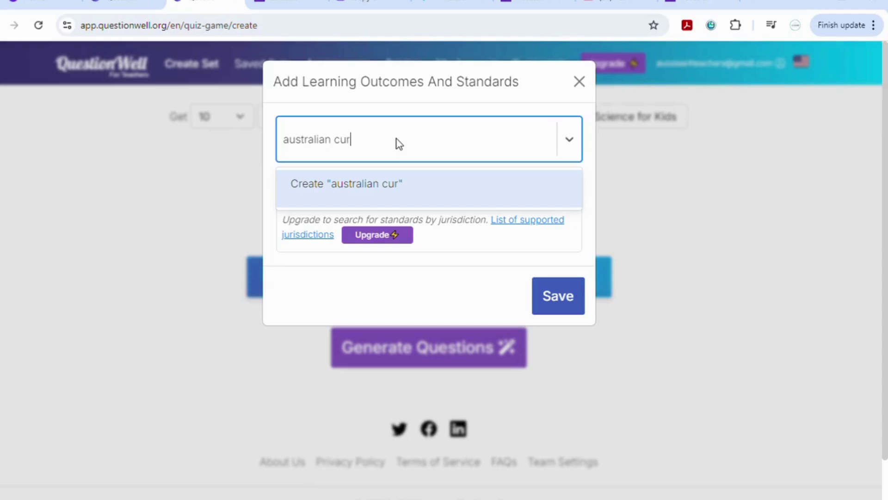
type("riculum")
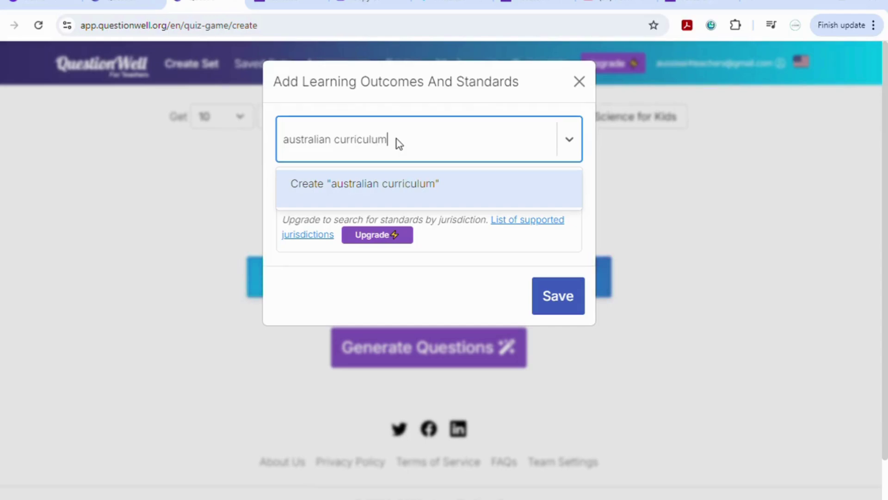
left_click(444, 185)
left_click(562, 321)
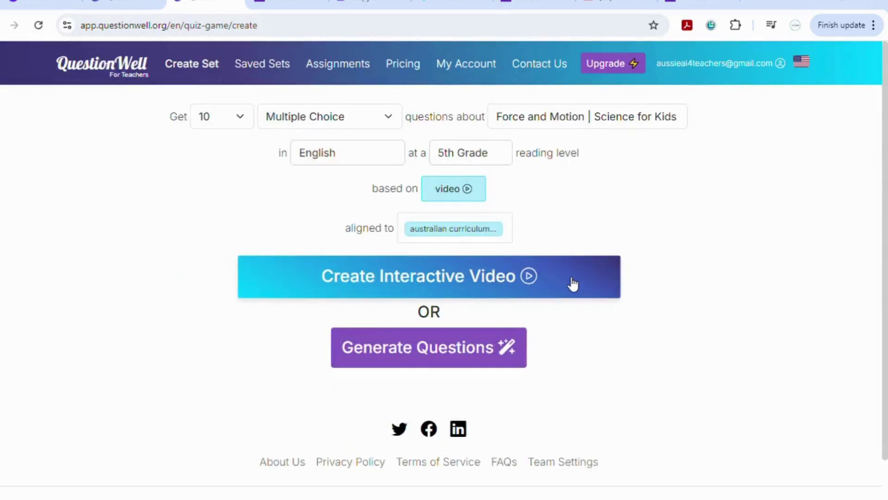
Generate ten Force and Motion multiple-choice questions and scroll through them to review
left_click(396, 347)
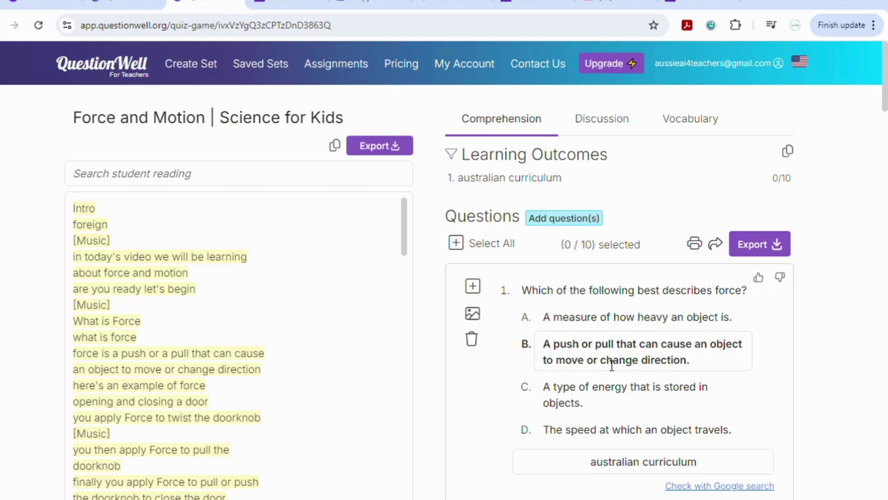
left_click(612, 366)
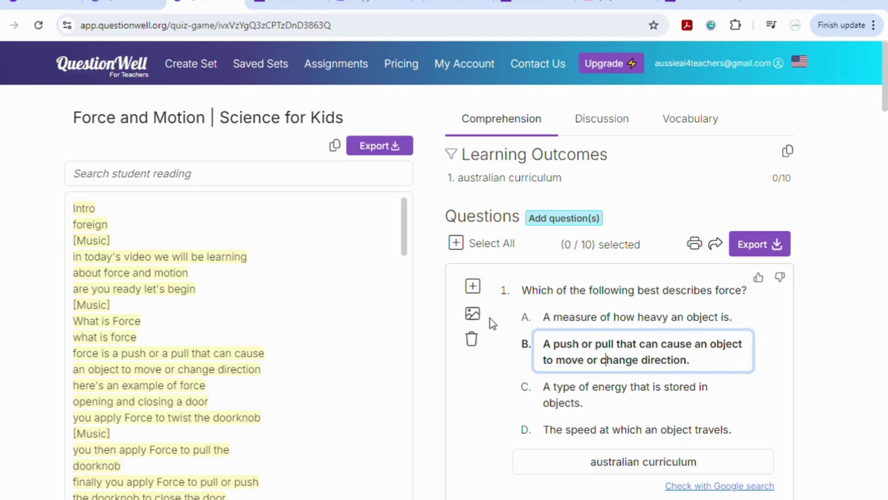
scroll(579, 398, "down", 5)
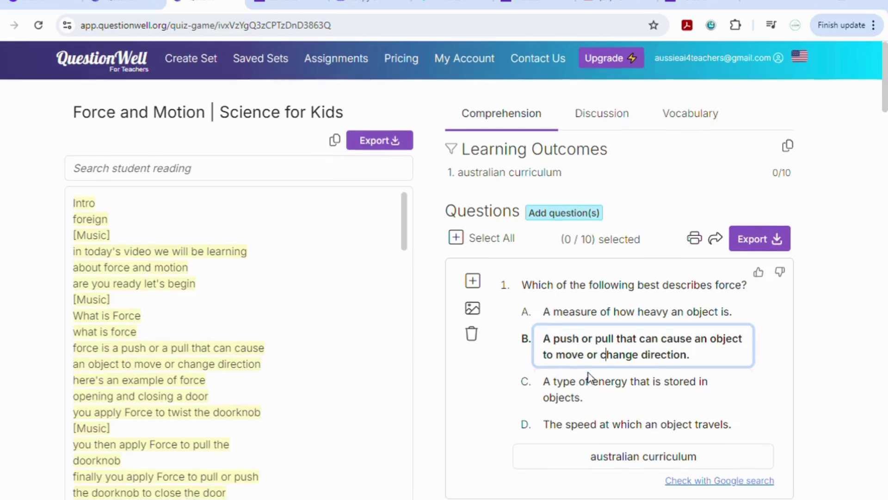
scroll(589, 376, "down", 2)
scroll(589, 376, "up", 8)
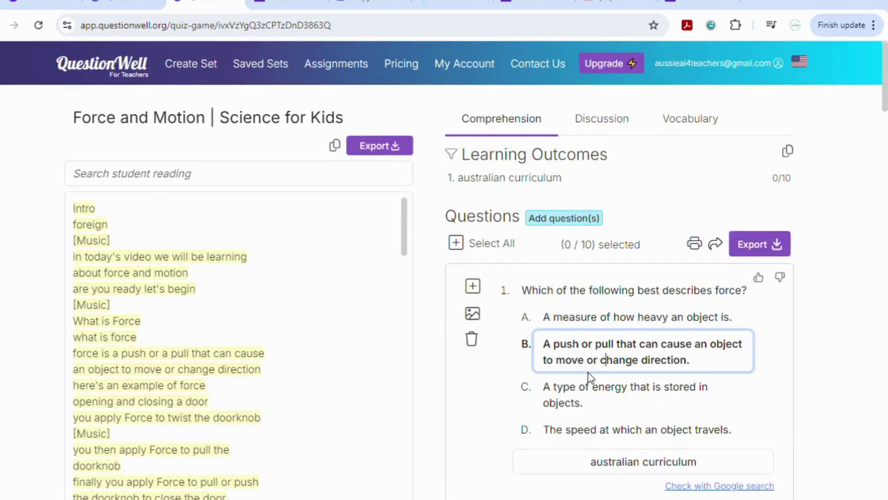
scroll(590, 376, "down", 7)
scroll(588, 376, "down", 10)
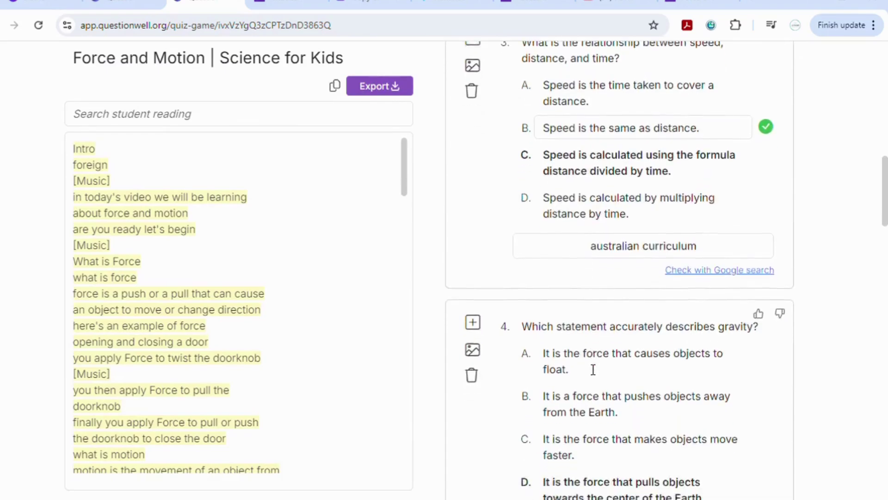
scroll(593, 368, "down", 5)
scroll(592, 366, "up", 15)
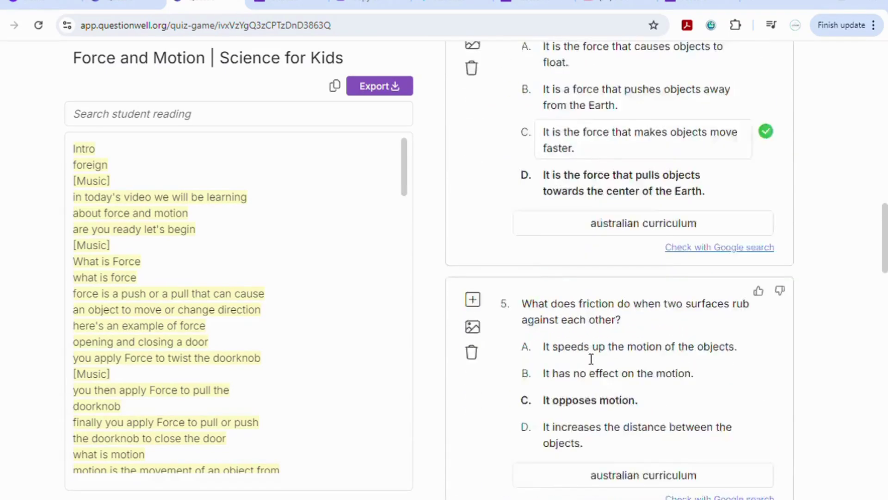
scroll(591, 360, "up", 6)
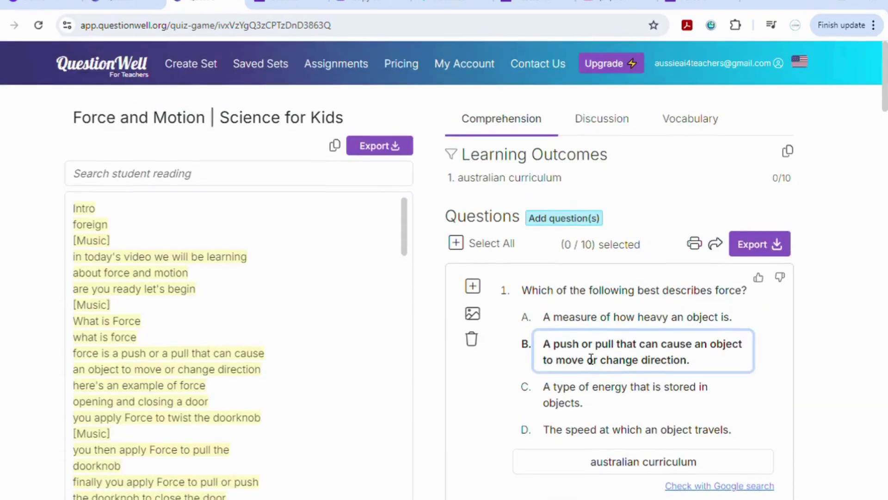
Select all ten questions, export them to Google Forms and open the resulting form
left_click(457, 243)
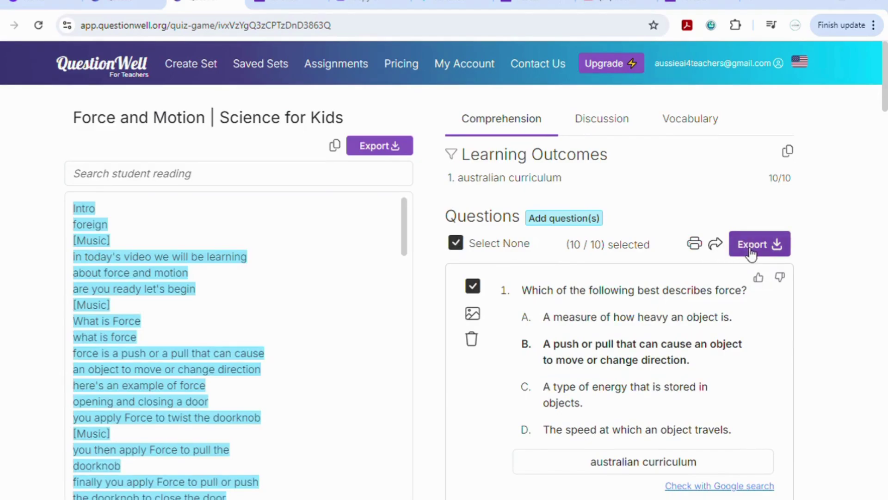
left_click(754, 250)
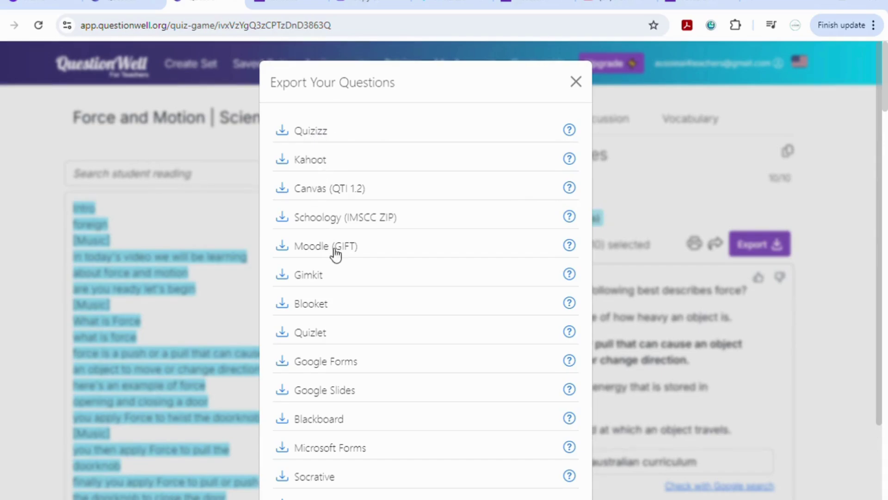
left_click(326, 365)
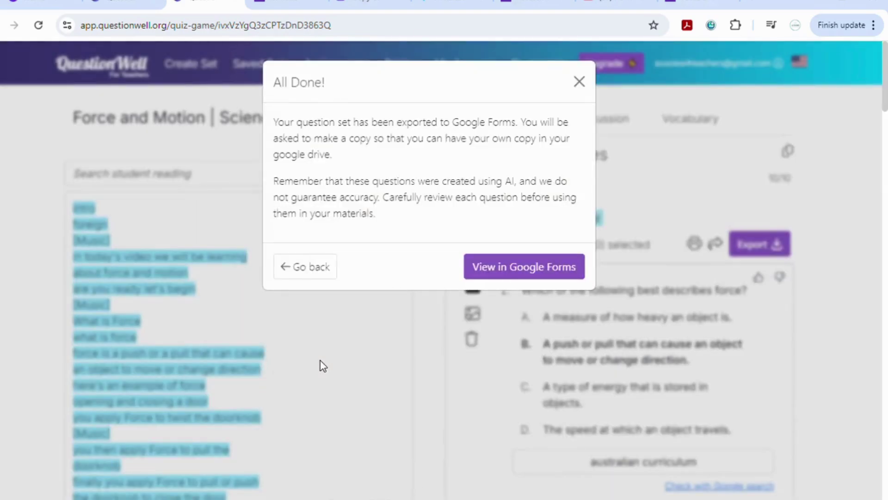
left_click(516, 266)
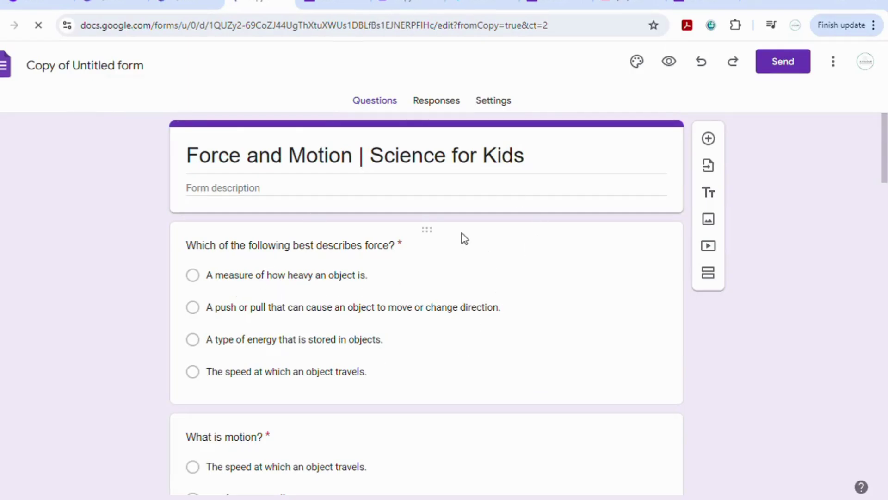
scroll(428, 328, "down", 6)
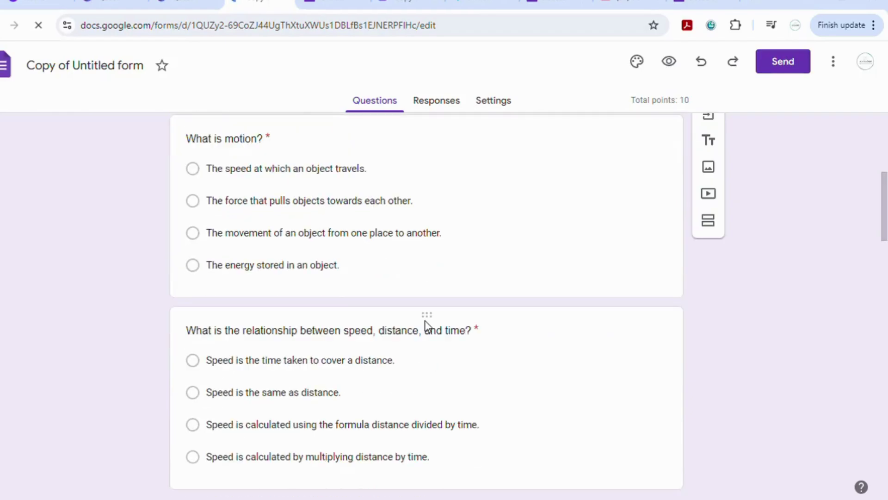
scroll(430, 326, "up", 8)
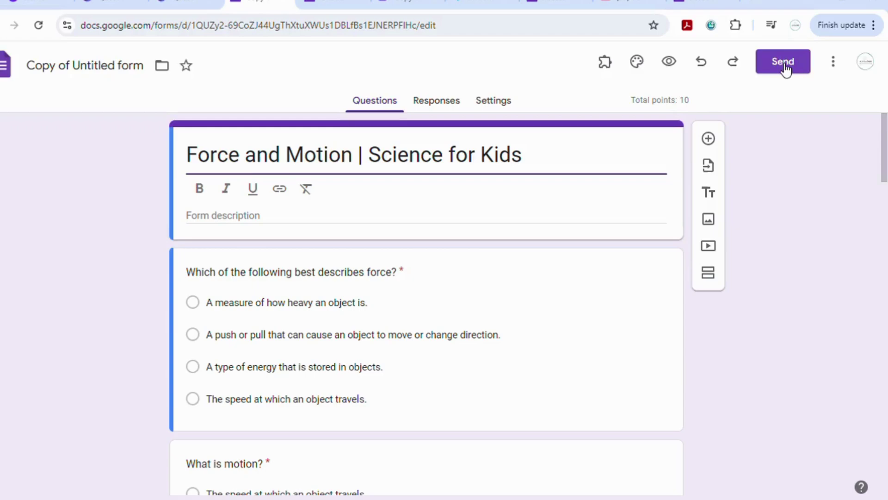
left_click(441, 104)
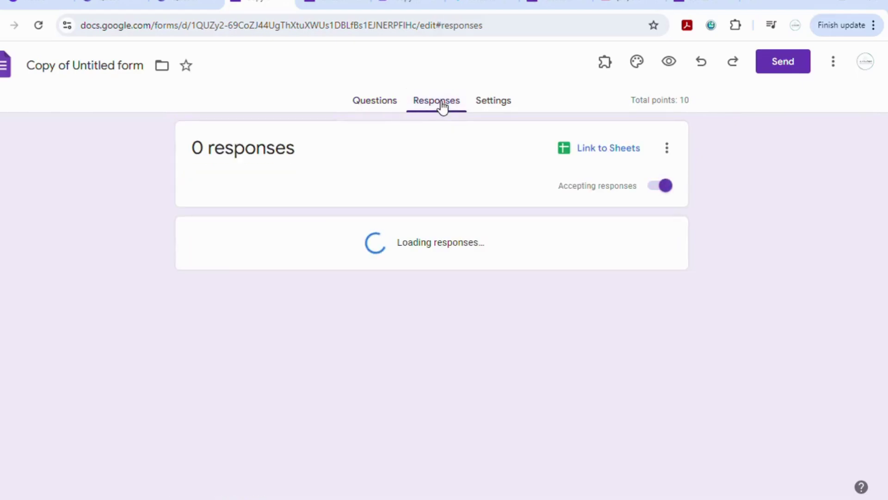
left_click(378, 104)
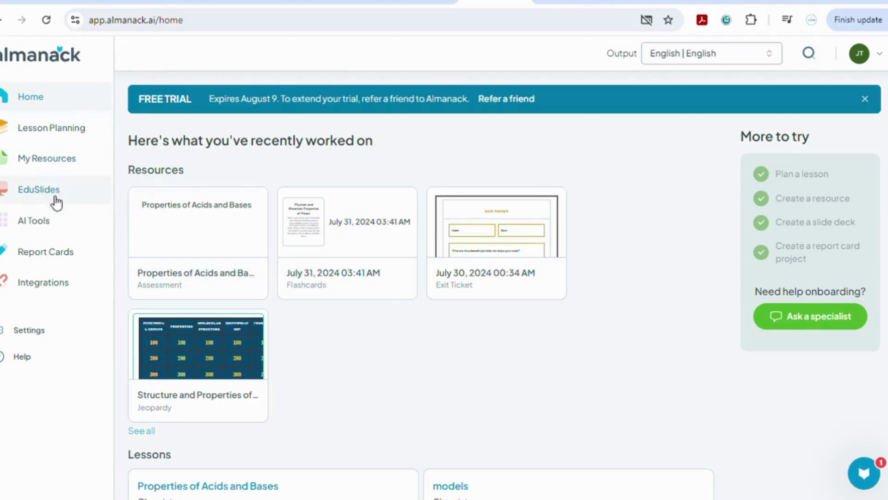
Go to AI Tools, filter by Assessment and open the Quizzes and Tests generator
left_click(48, 225)
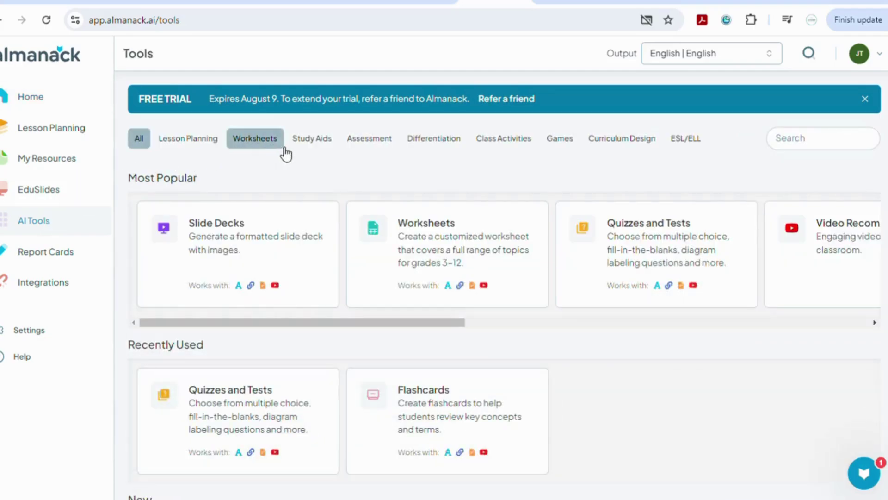
left_click(379, 141)
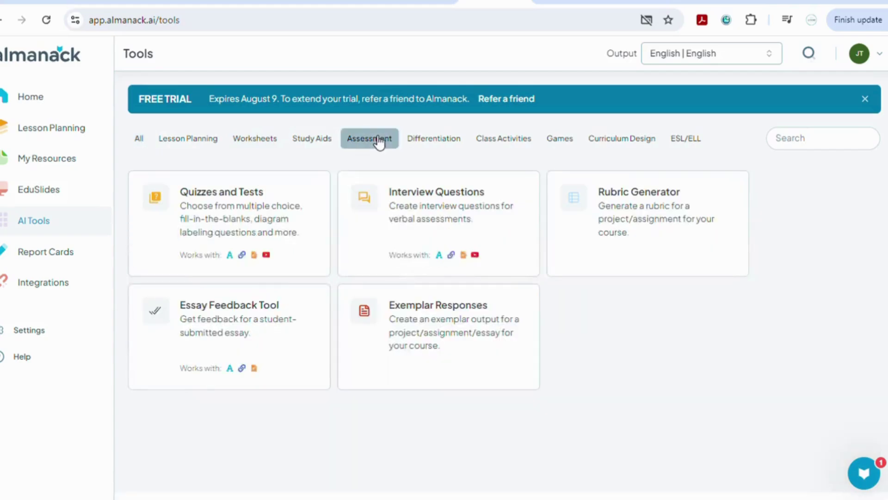
left_click(213, 235)
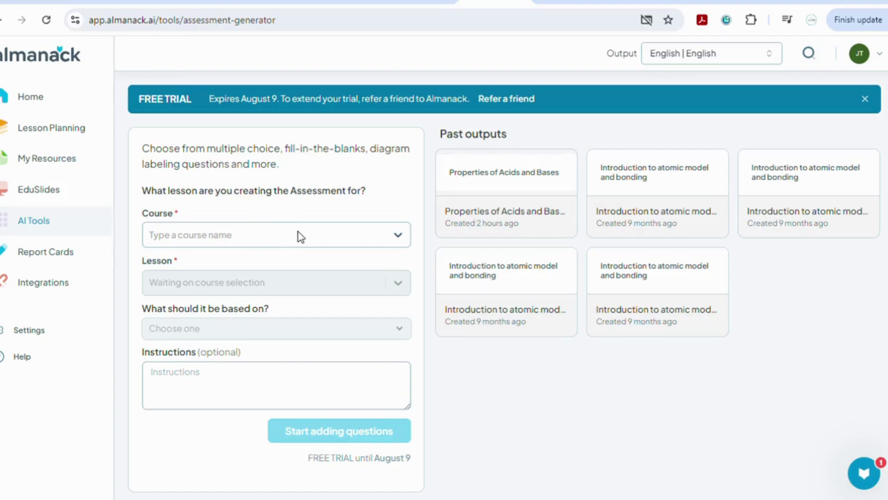
Choose the Chemistry - Grade 10 course and Acid-Base Reactions lesson, basing the quiz on learning objectives
left_click(351, 243)
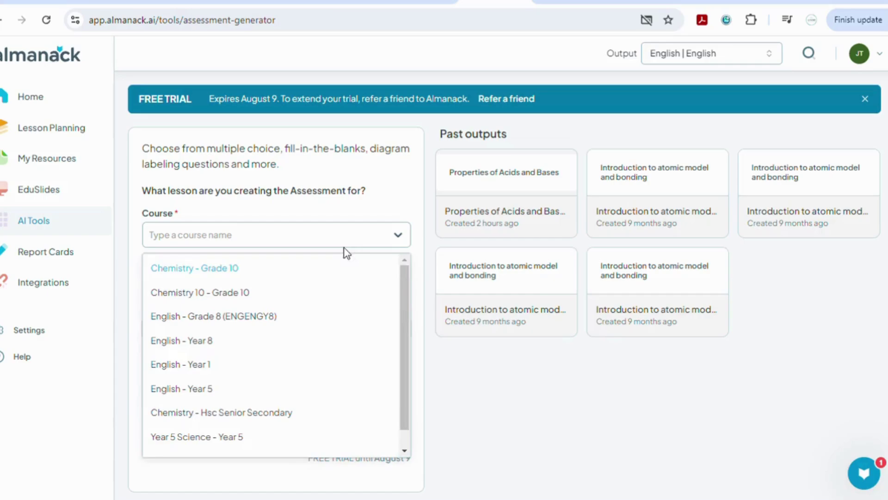
left_click(228, 271)
left_click(291, 284)
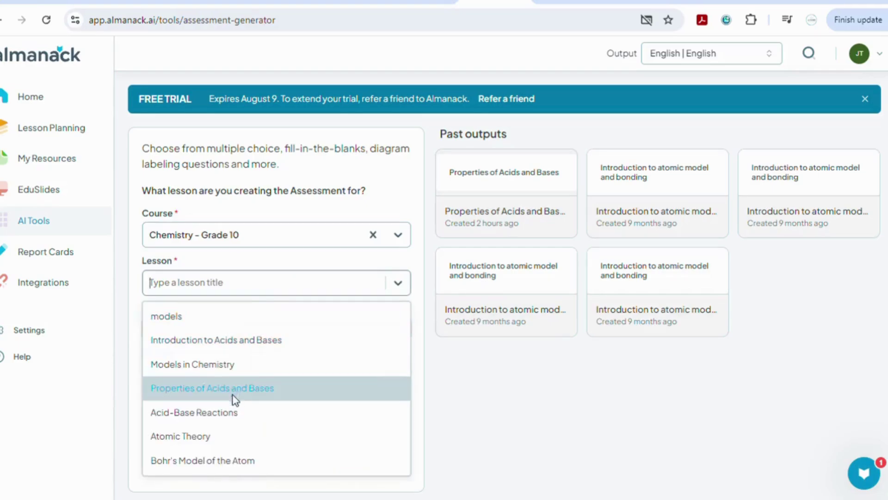
left_click(230, 416)
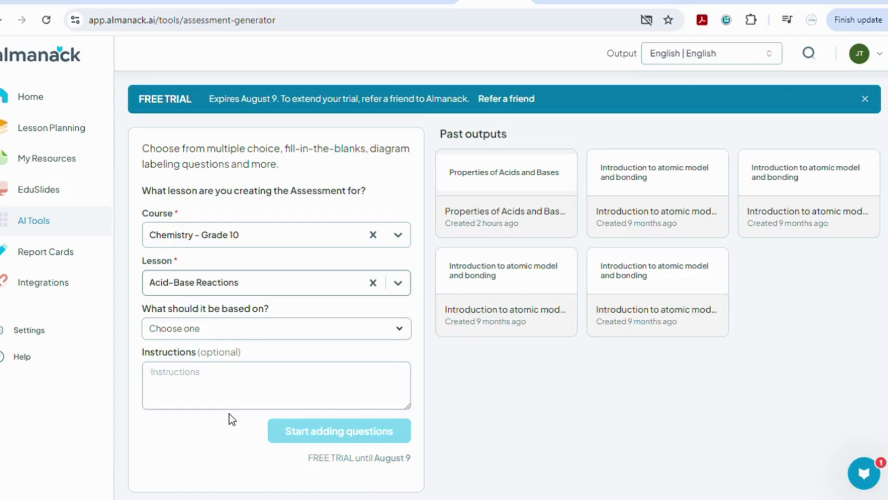
left_click(313, 337)
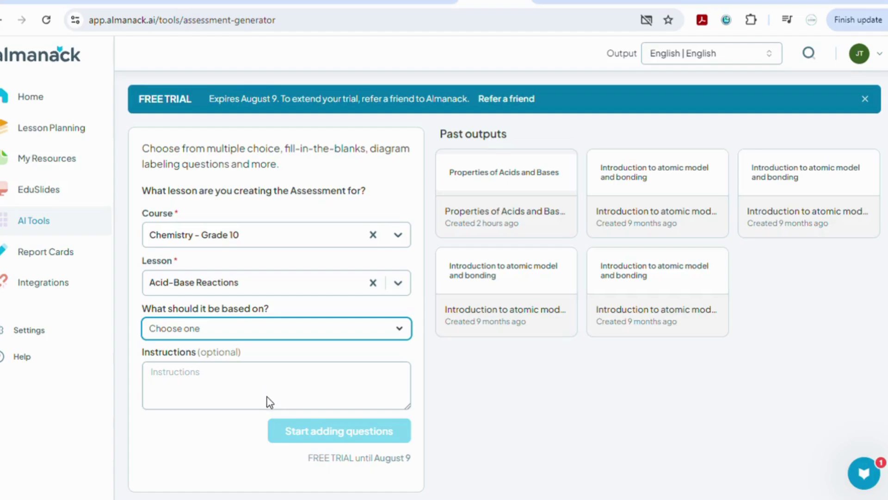
left_click(250, 366)
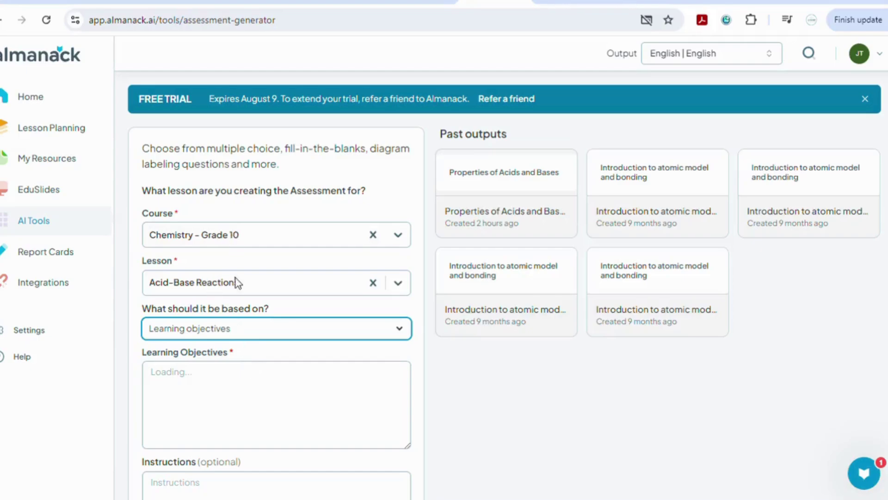
scroll(261, 357, "down", 4)
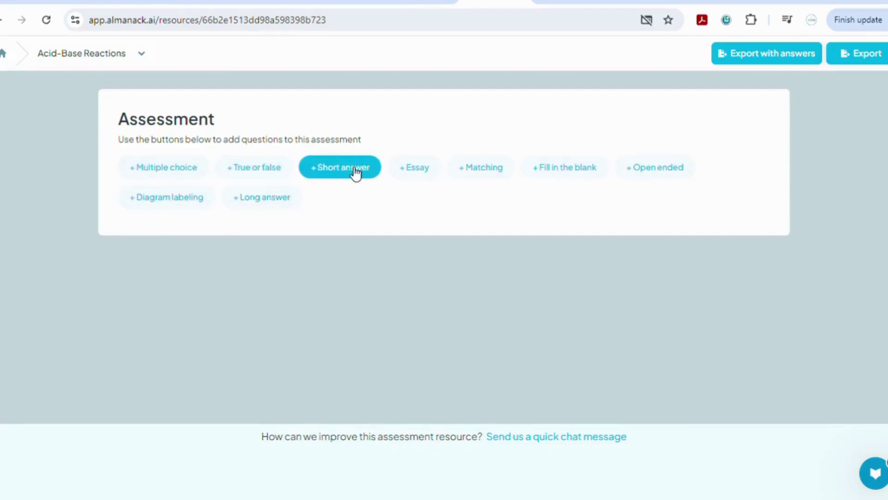
Add 10 multiple-choice questions to the Acid-Base Reactions assessment
left_click(150, 175)
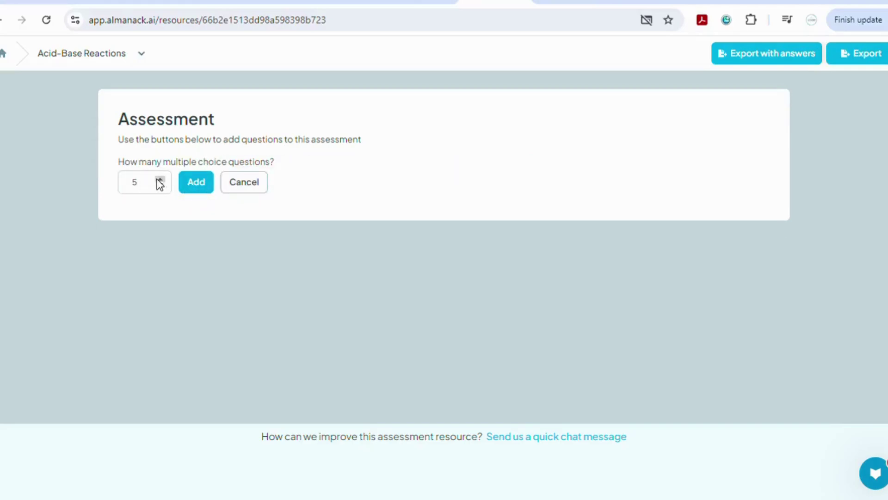
left_click(160, 179)
left_click(160, 179)
left_click(160, 179)
left_click(159, 179)
left_click(159, 179)
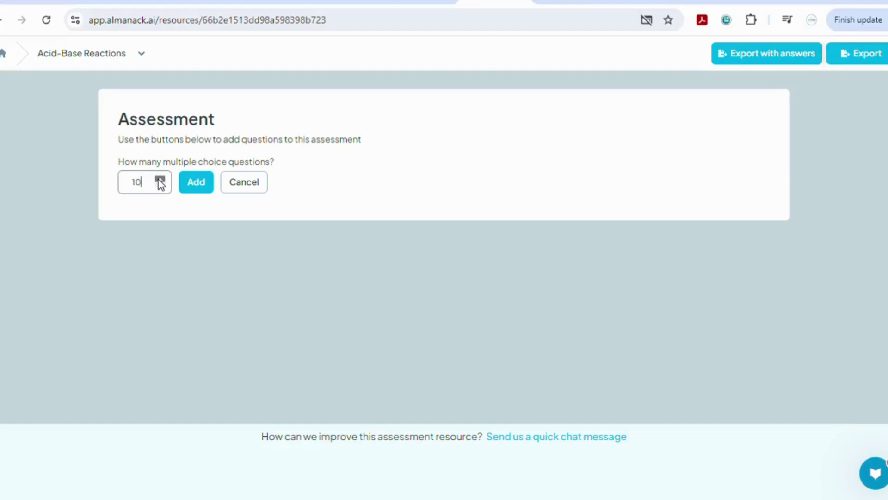
left_click(188, 185)
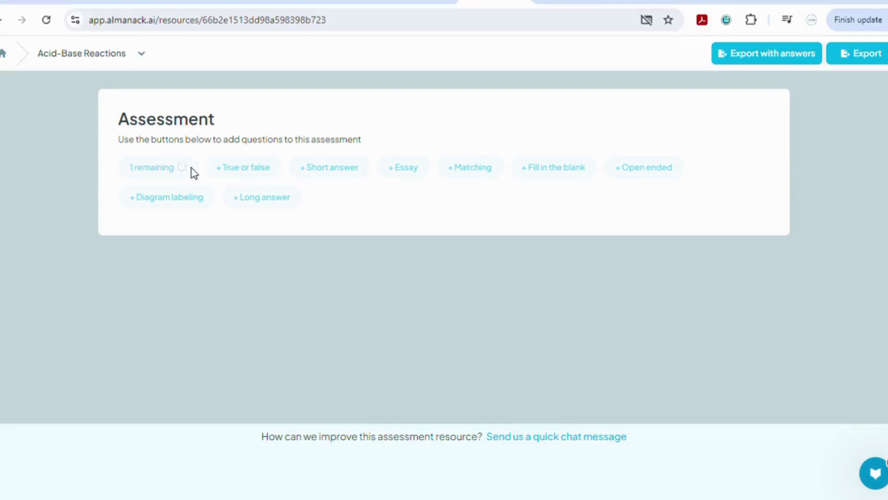
Export the acid-base assessment to Google Forms and scroll through the generated form's questions
left_click(861, 67)
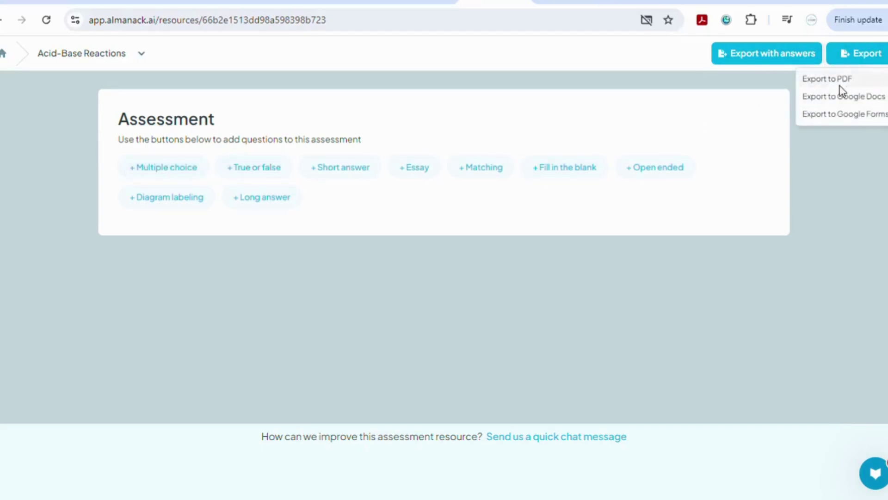
left_click(838, 116)
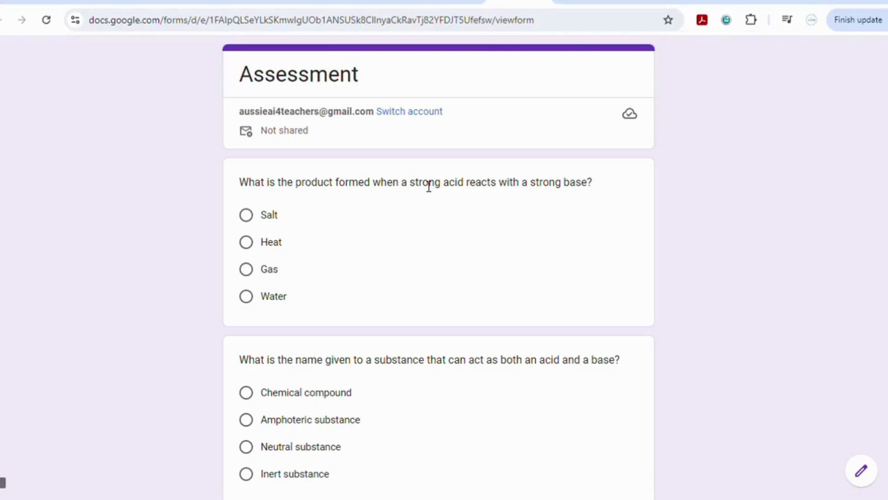
scroll(379, 269, "down", 10)
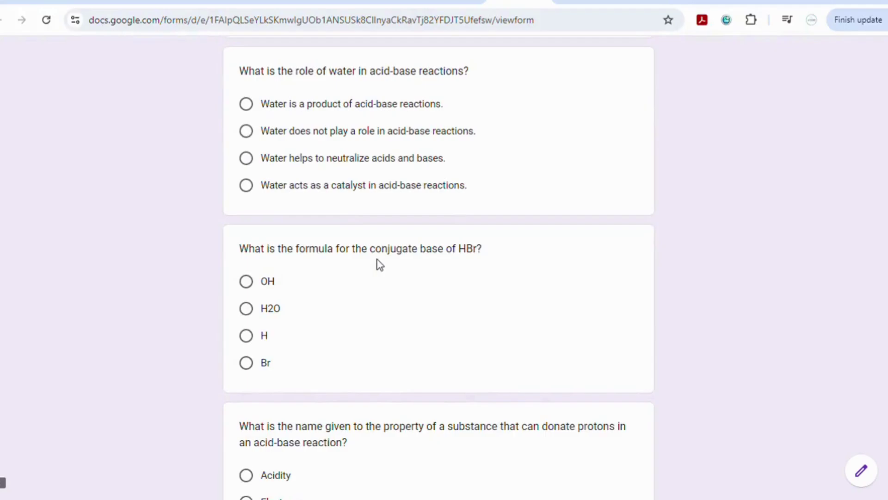
scroll(380, 269, "down", 5)
scroll(380, 267, "up", 7)
scroll(380, 264, "up", 7)
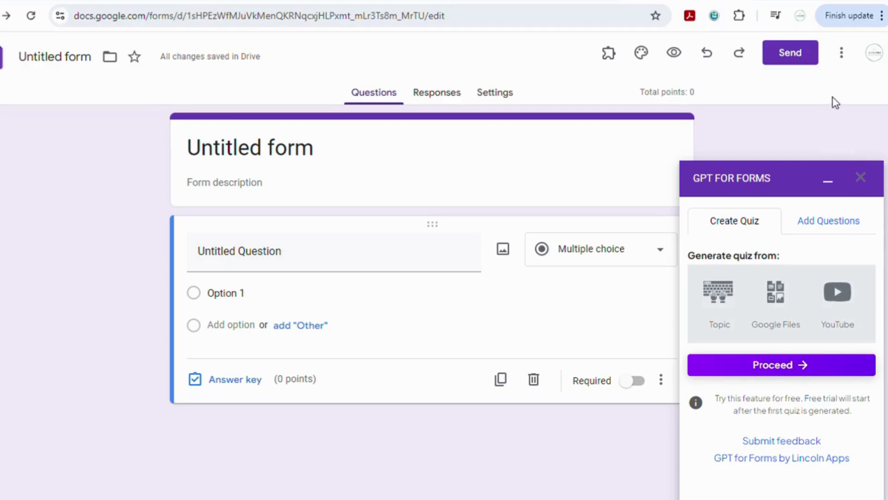
left_click(844, 64)
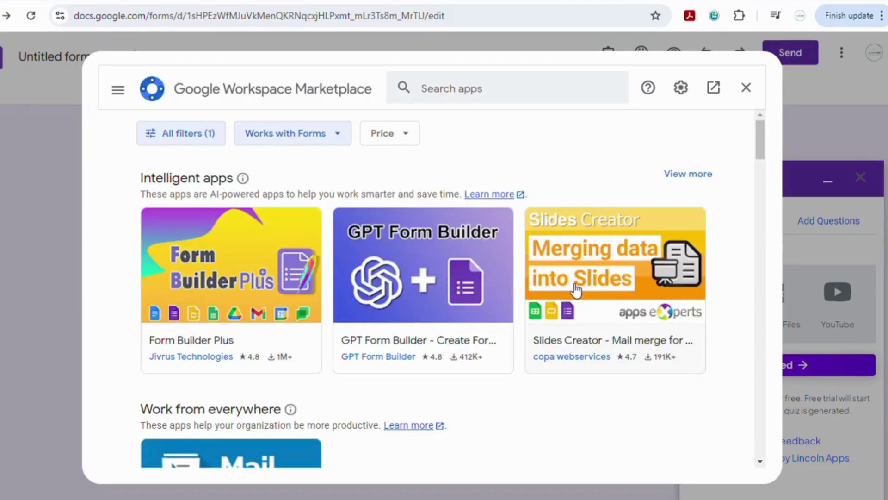
left_click(406, 258)
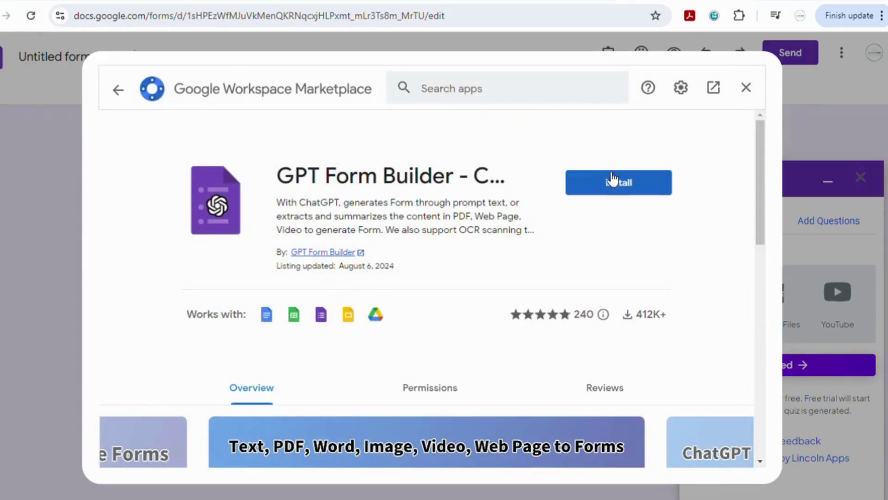
left_click(751, 92)
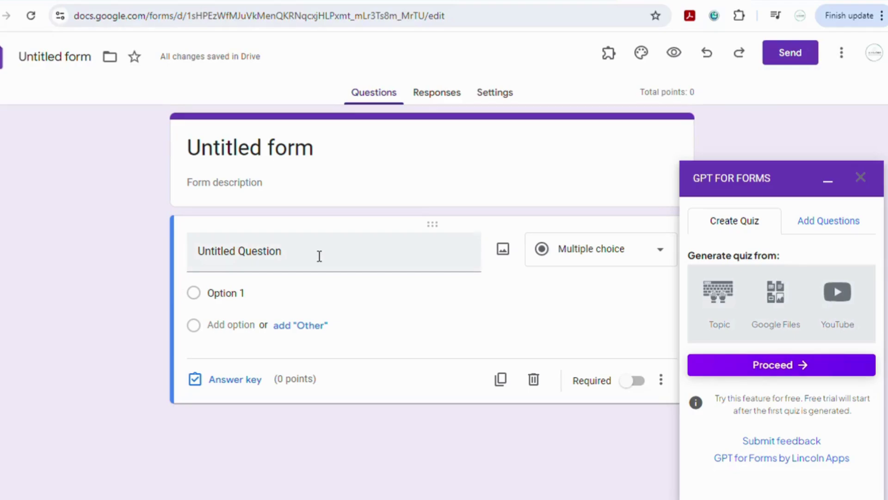
left_click(610, 54)
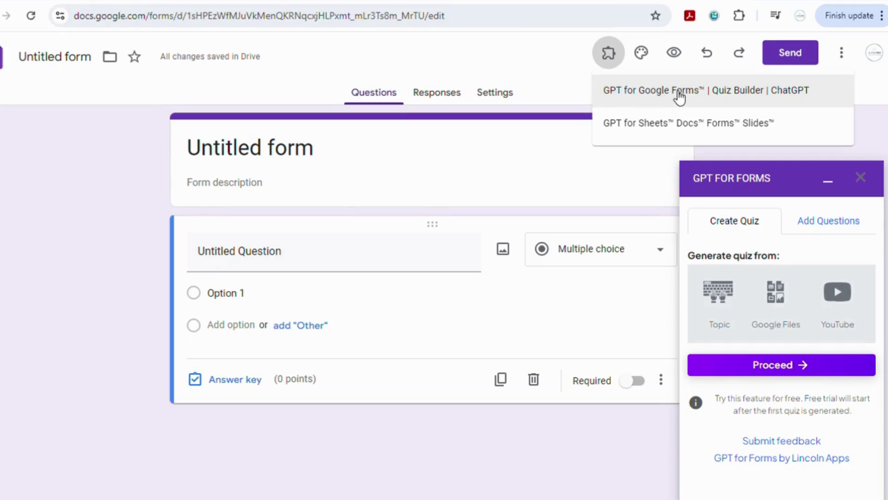
left_click(558, 71)
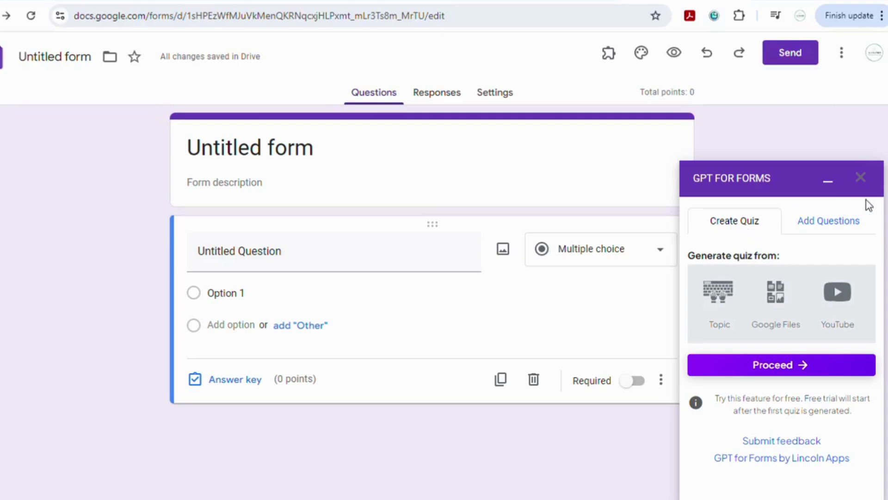
left_click(840, 228)
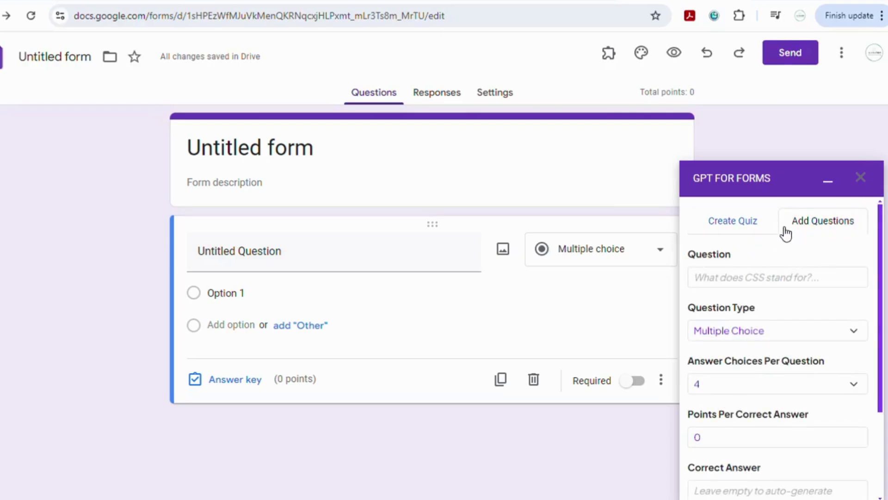
left_click(748, 227)
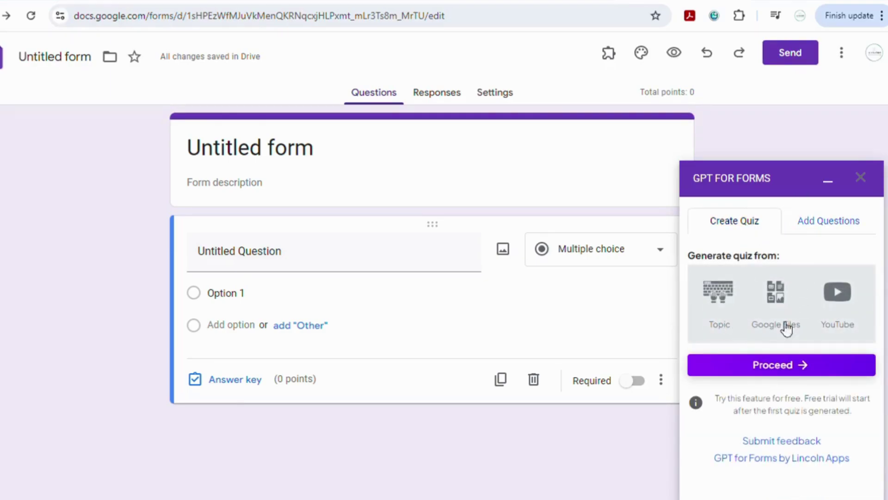
Choose Topic as the quiz source and enter the topic 'Force and motion'
left_click(804, 371)
left_click(720, 323)
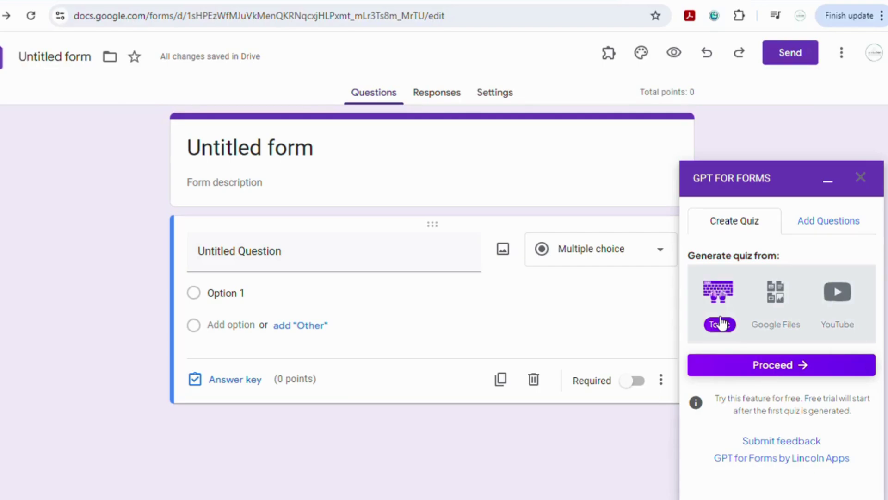
left_click(746, 370)
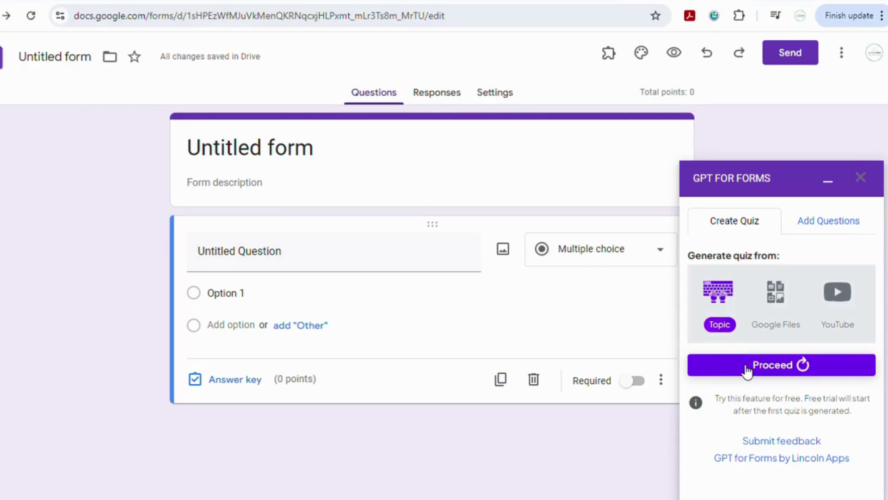
left_click(718, 300)
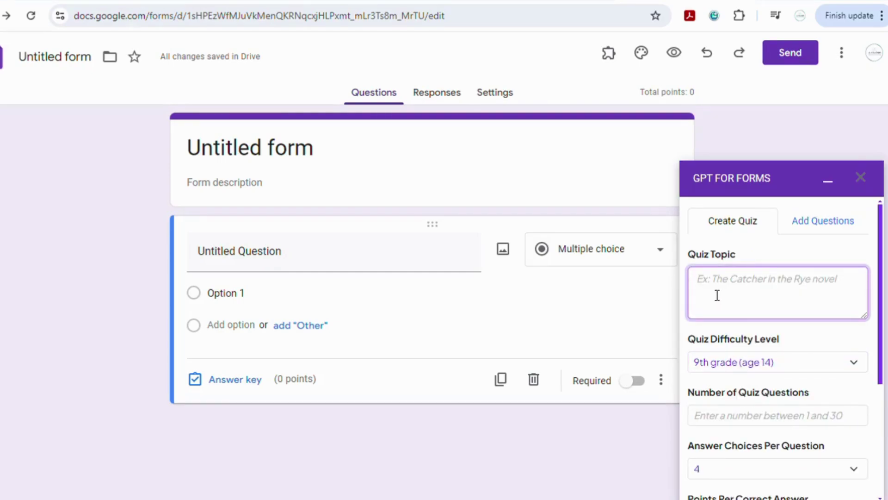
type("Force and")
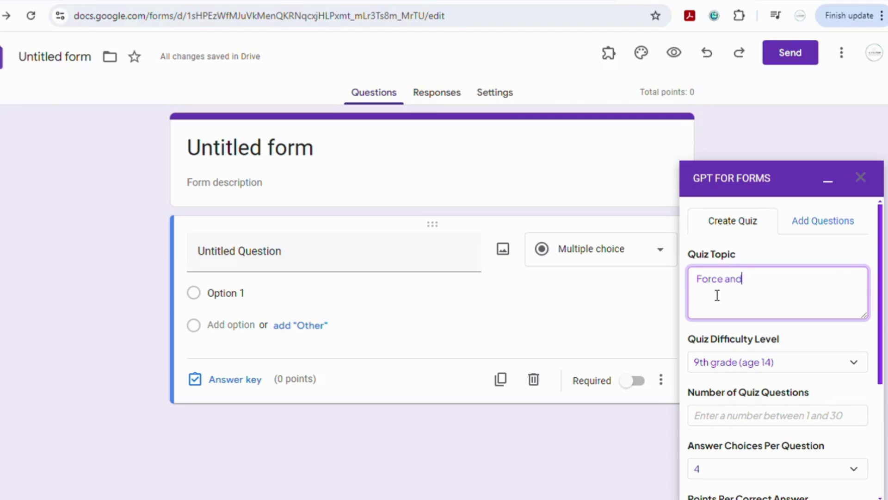
type(" motion")
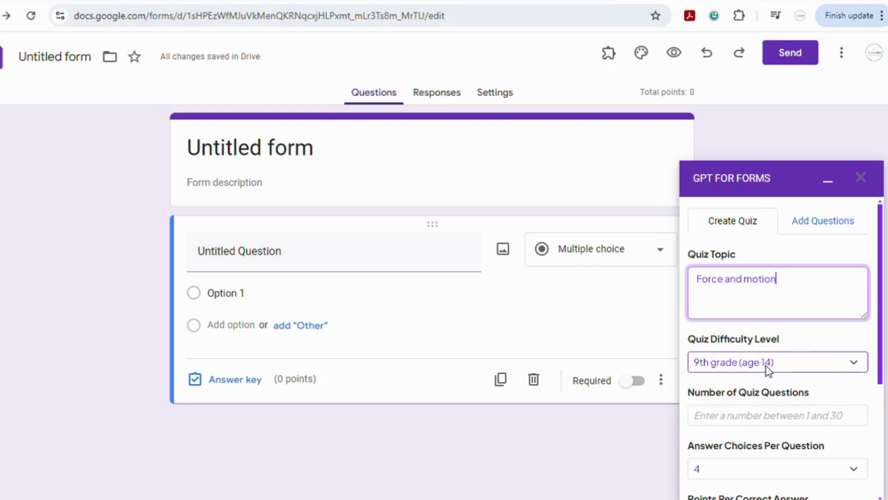
Set difficulty to 5th grade (age 10), 5 questions and 1 point per answer
left_click(856, 363)
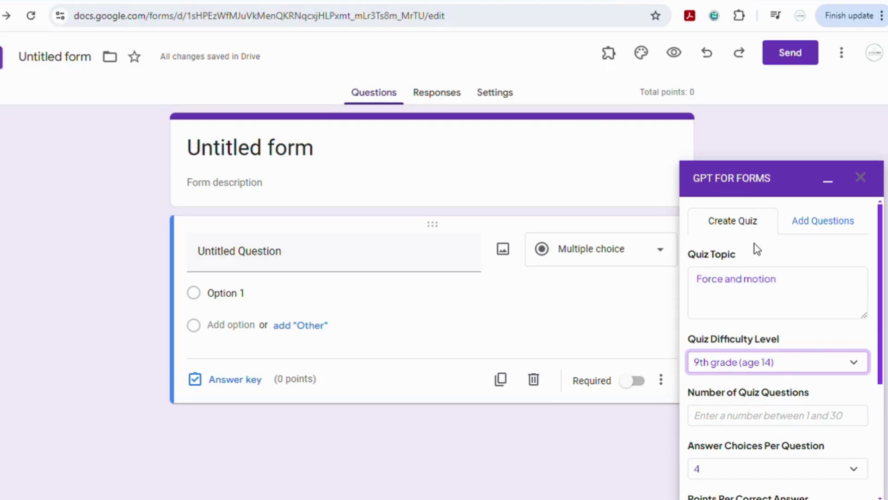
key("5")
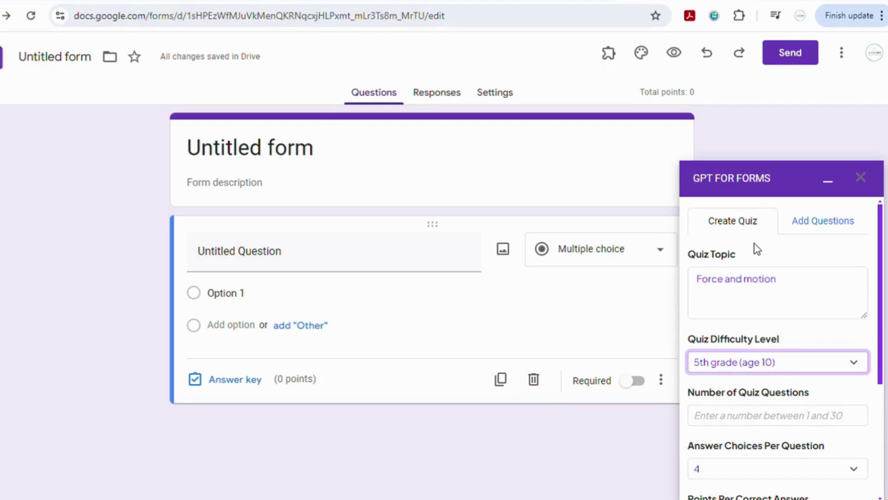
left_click(736, 426)
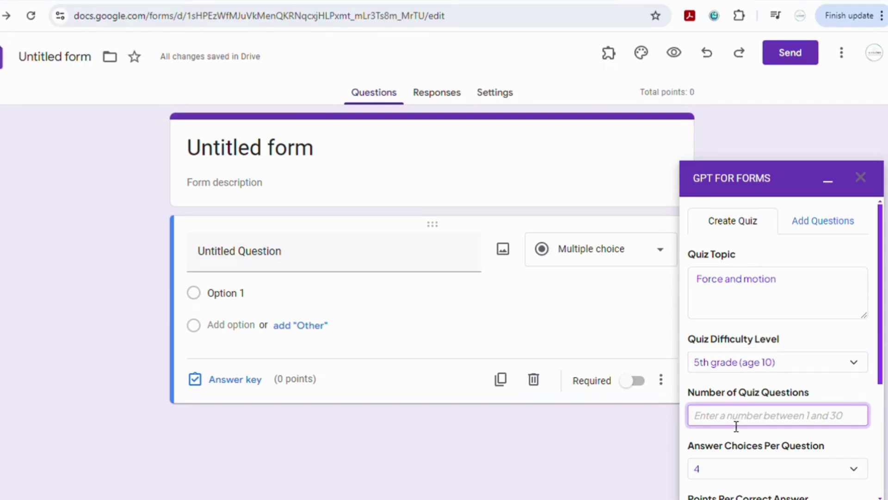
type("5")
scroll(736, 426, "down", 4)
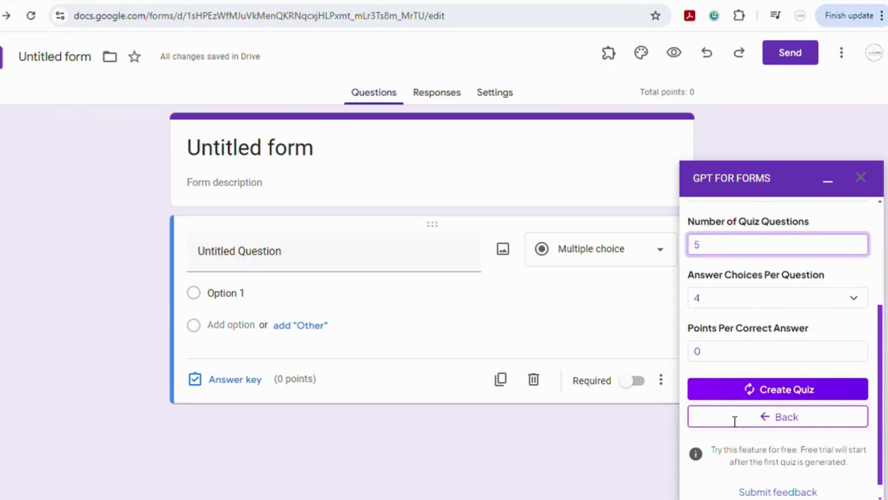
scroll(735, 421, "up", 3)
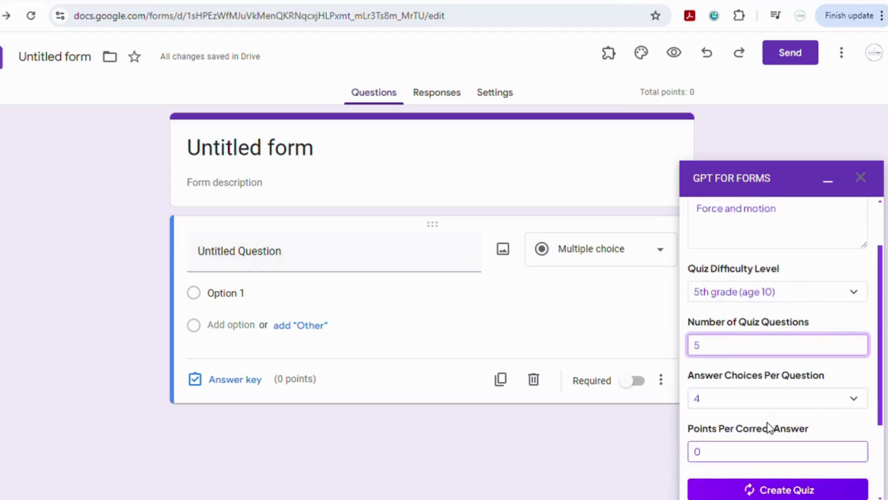
scroll(769, 426, "down", 3)
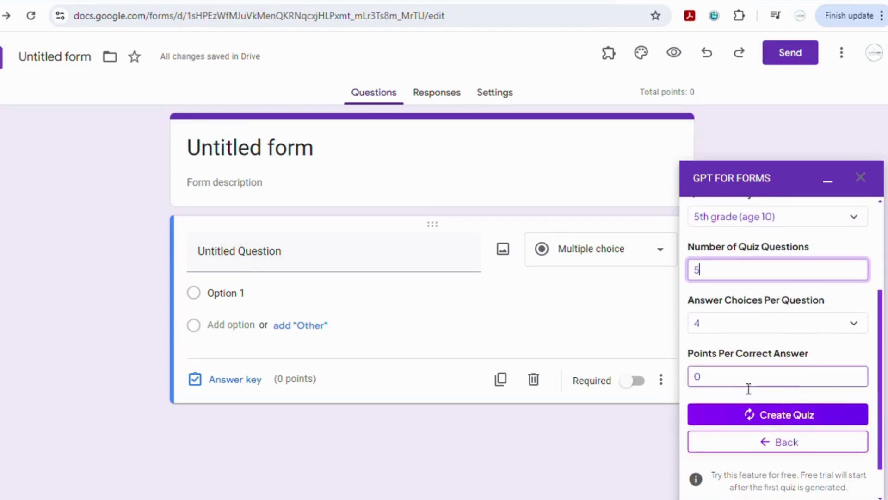
left_click(748, 388)
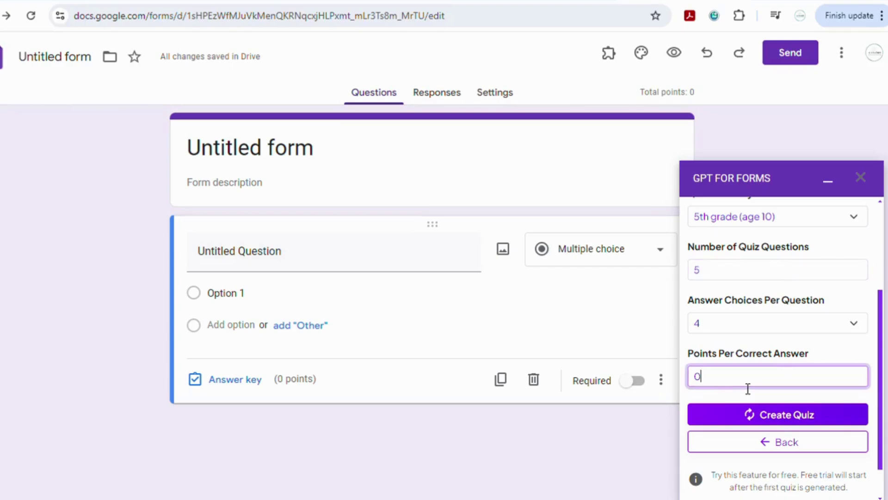
key("BackSpace")
type("1")
Generate the five-question quiz, review its questions and answers, and add them to the form
left_click(752, 415)
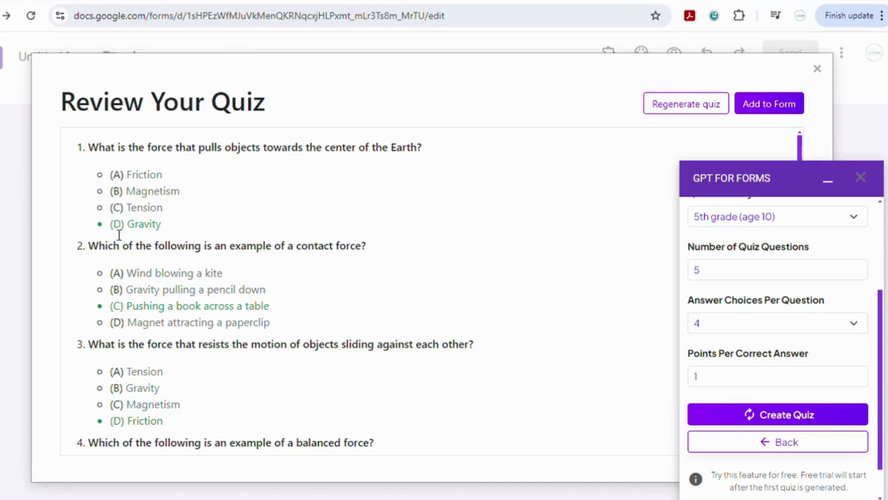
scroll(187, 233, "down", 2)
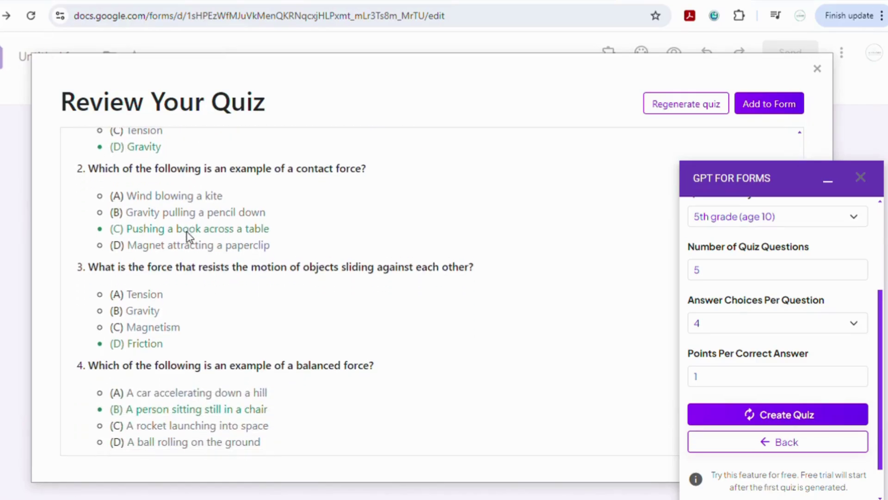
scroll(180, 294, "down", 2)
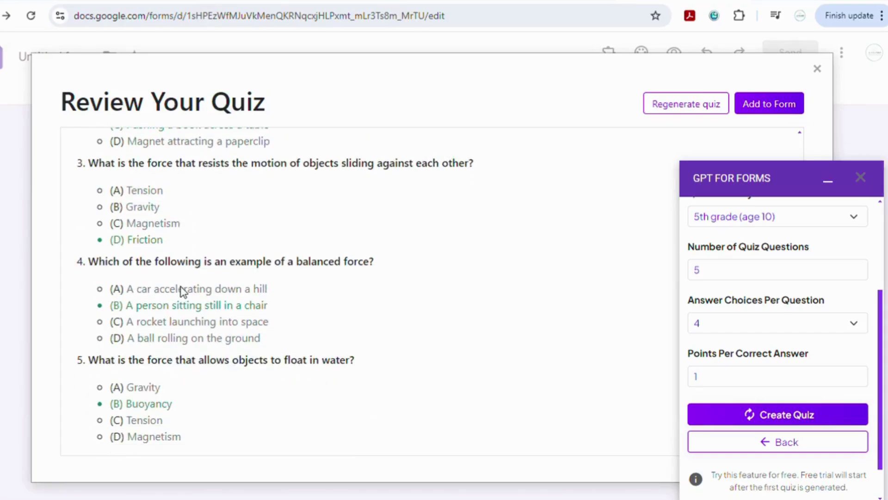
left_click(785, 107)
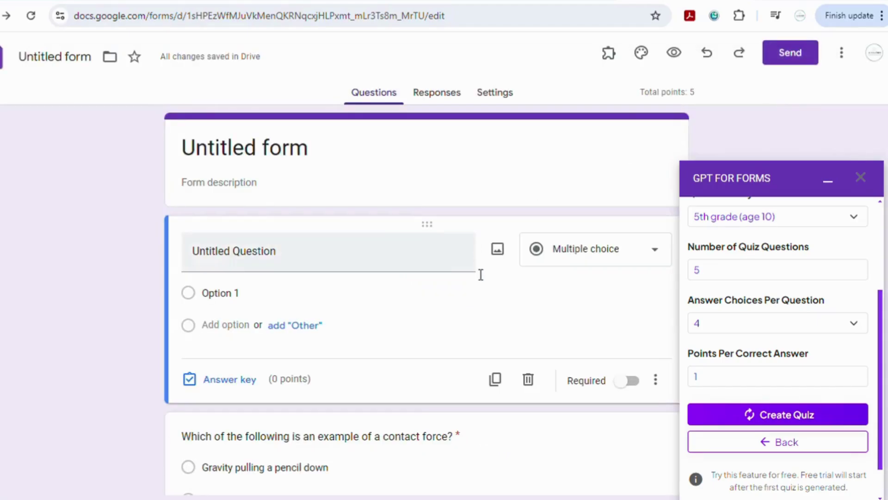
Scroll through the generated force questions and the GPT for Forms sidebar
scroll(479, 271, "down", 10)
scroll(480, 267, "down", 5)
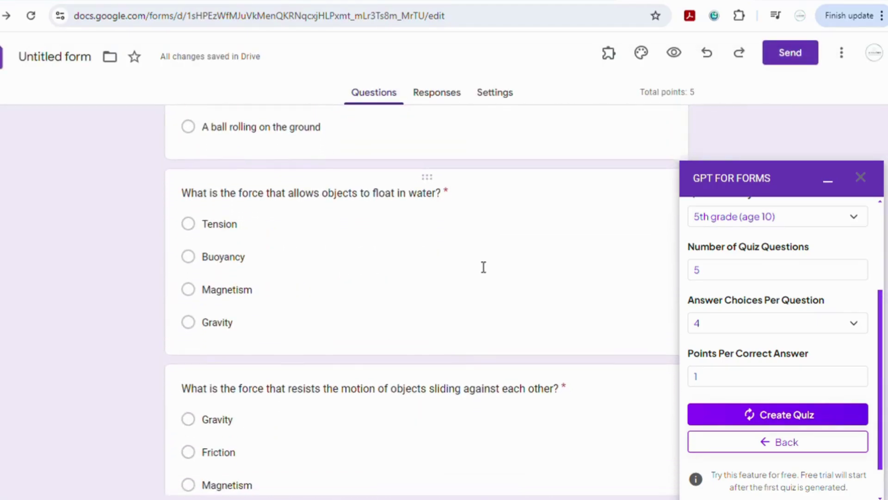
scroll(480, 266, "up", 15)
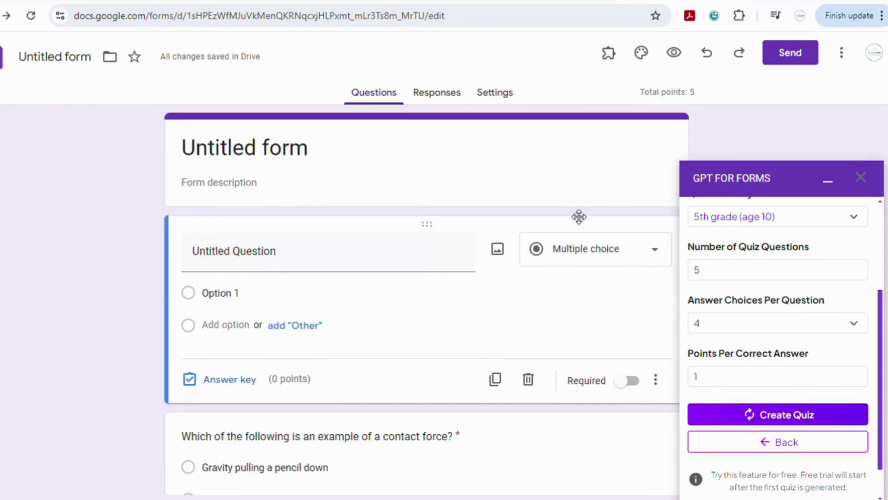
scroll(728, 246, "down", 1)
Return the panel to its start, choose YouTube, and paste the Forces and Motion video link
left_click(781, 400)
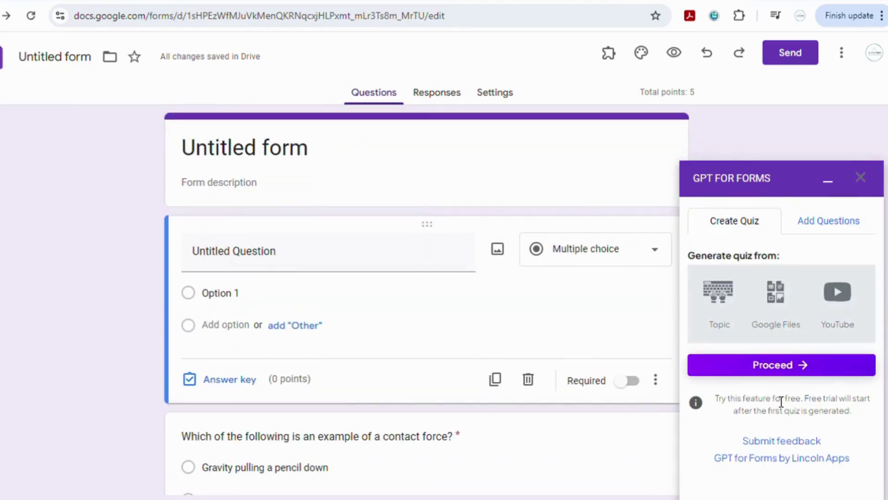
left_click(841, 329)
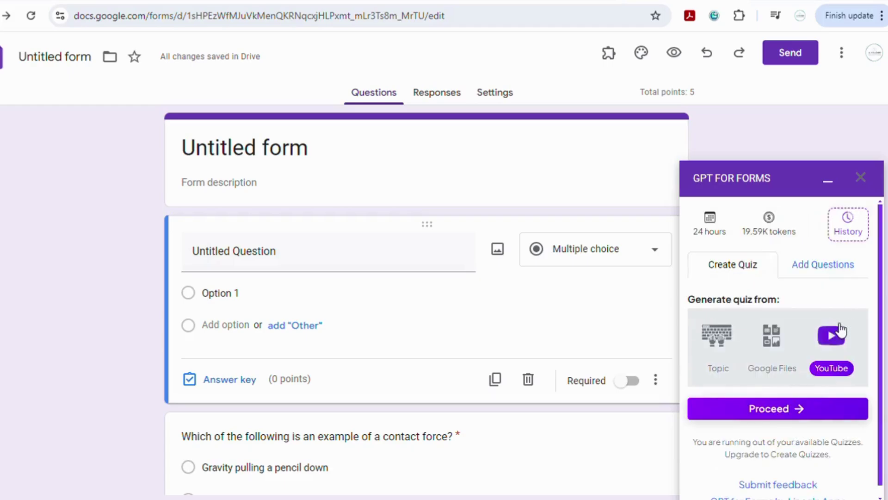
left_click(798, 415)
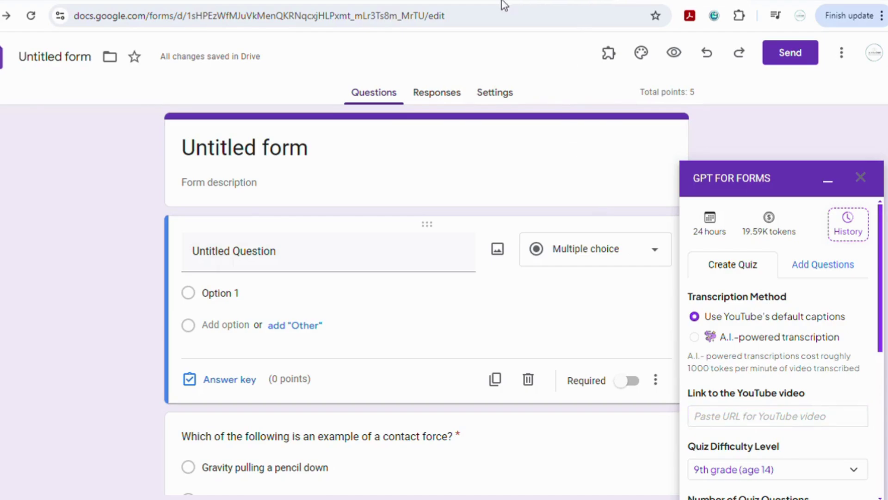
left_click(729, 416)
type("https://www.youtube.com/watch?v=l-6ERzL9QsE")
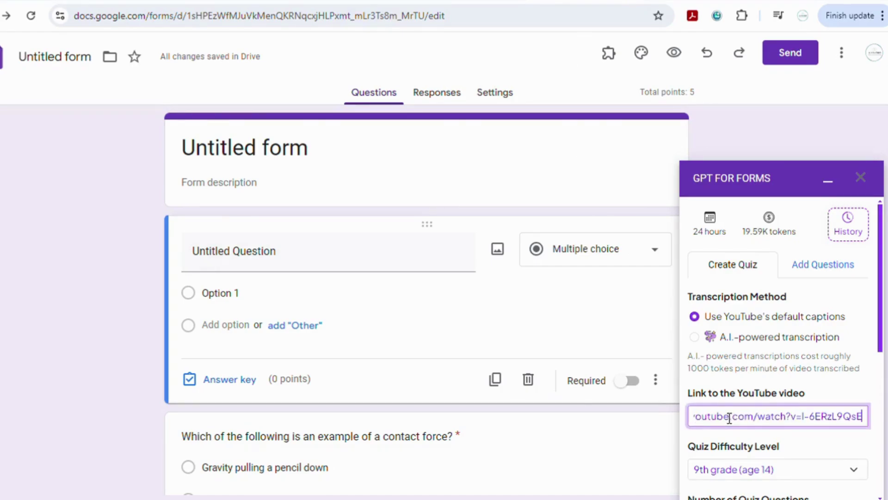
Set 5th grade (age 10), 5 questions and 1 point per answer, then generate the quiz
scroll(729, 416, "down", 3)
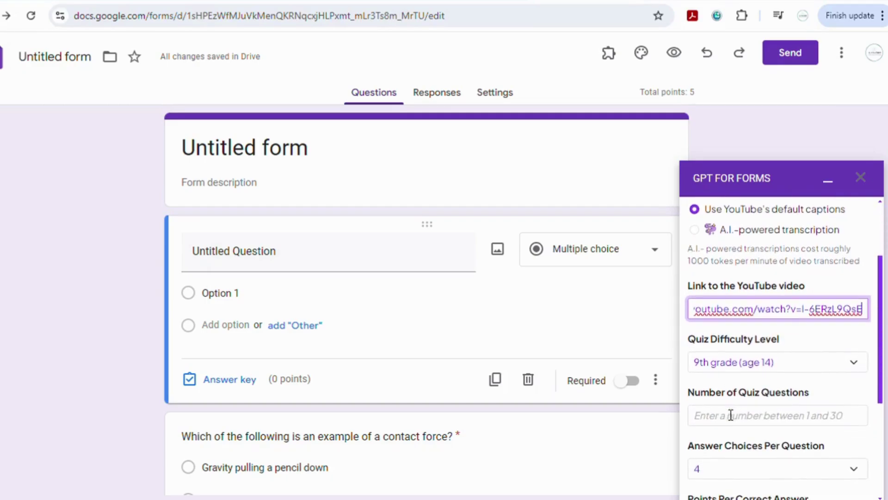
left_click(853, 360)
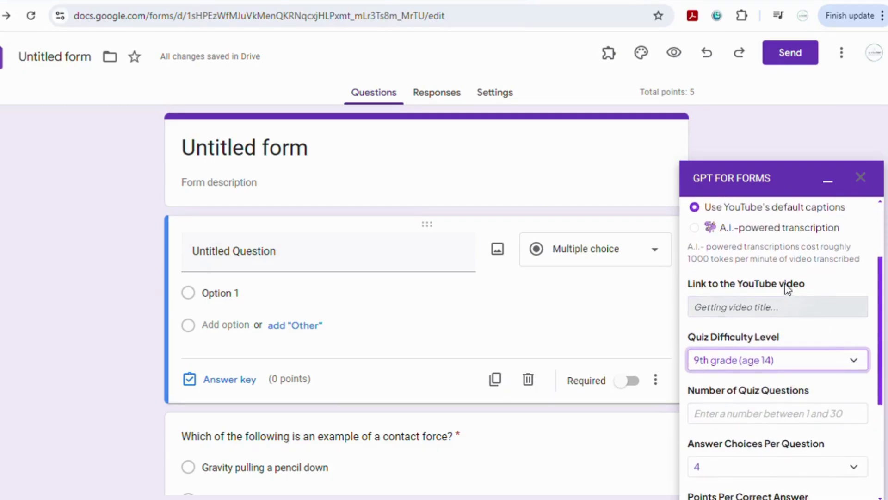
left_click(766, 247)
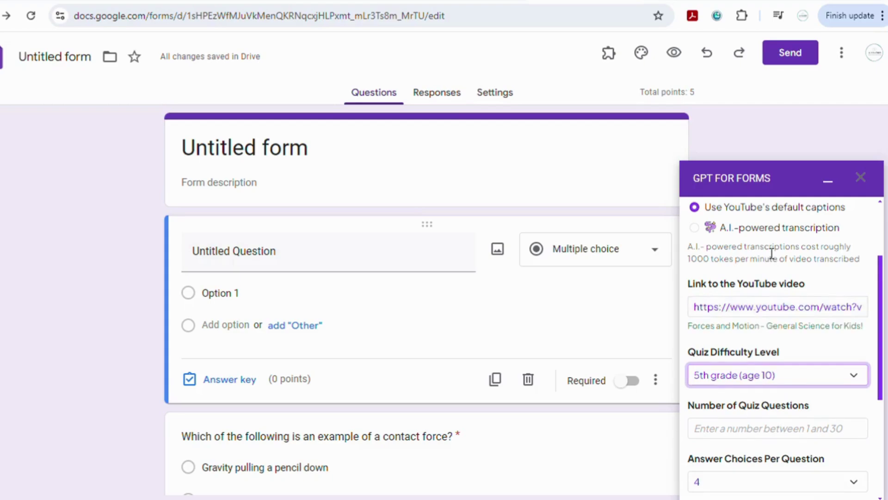
scroll(750, 461, "down", 2)
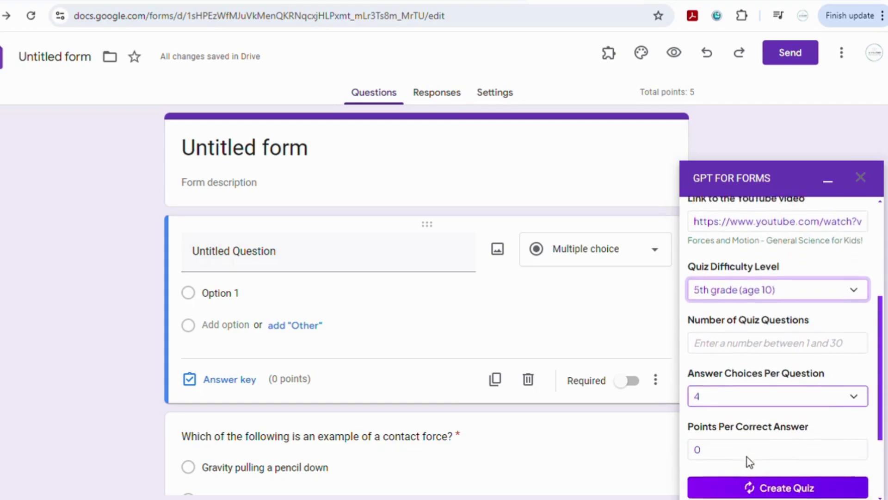
left_click(768, 338)
type("5")
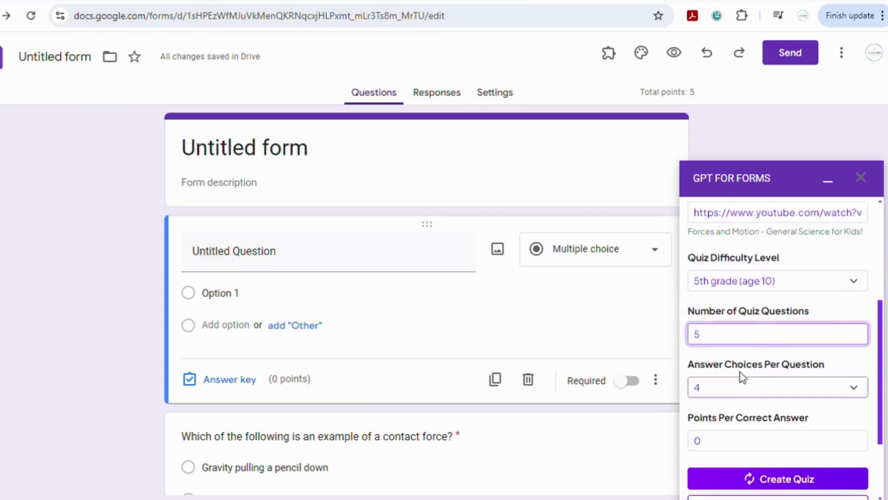
left_click(722, 443)
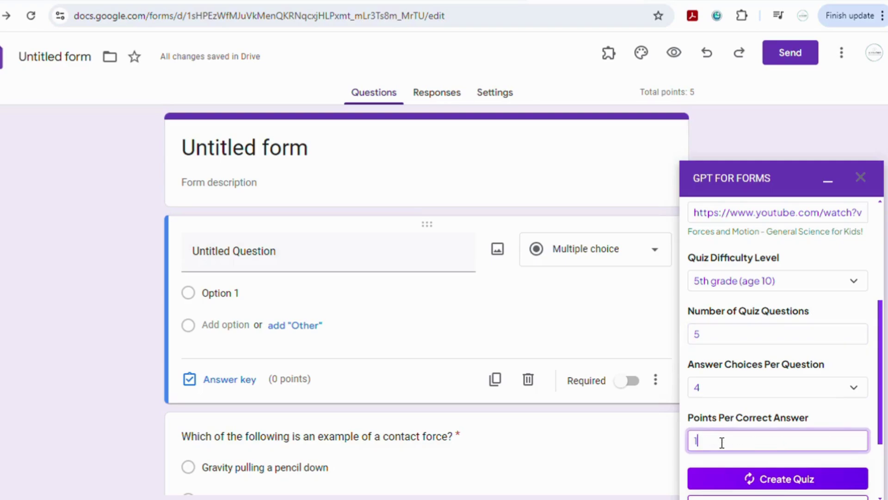
left_click(732, 486)
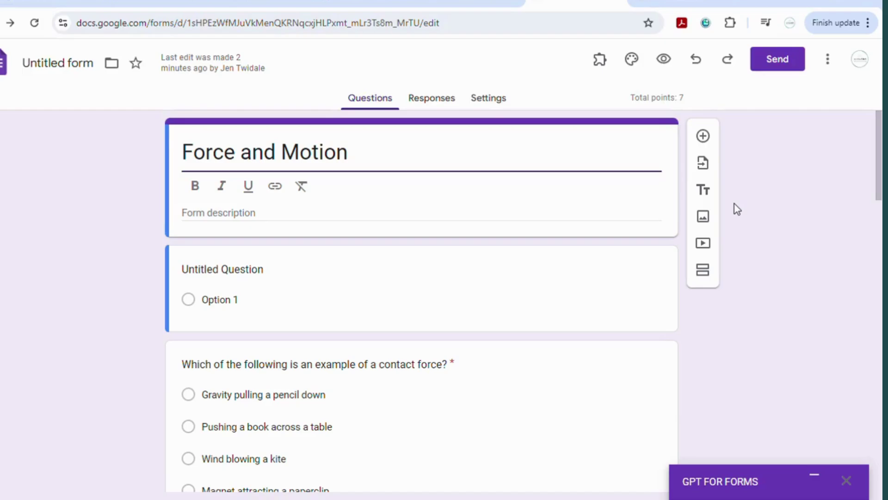
Copy the quiz's shareable link from Send form, close the dialog, and open a new browser tab
left_click(779, 65)
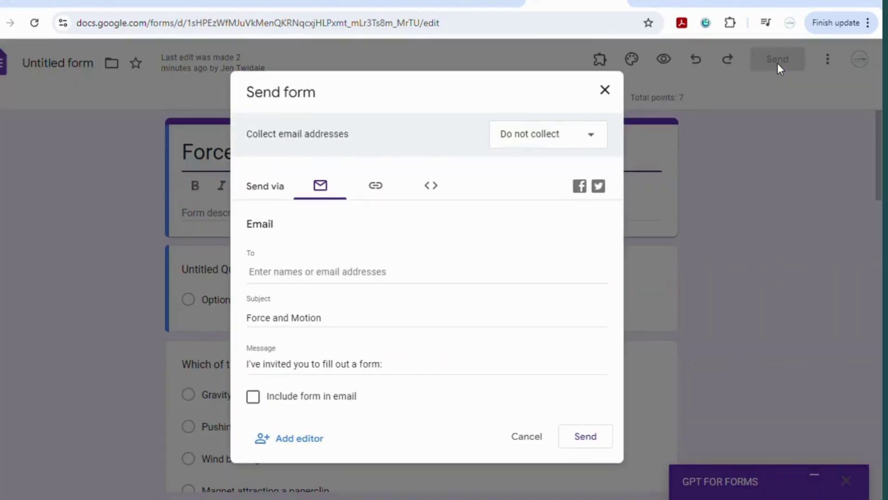
left_click(384, 189)
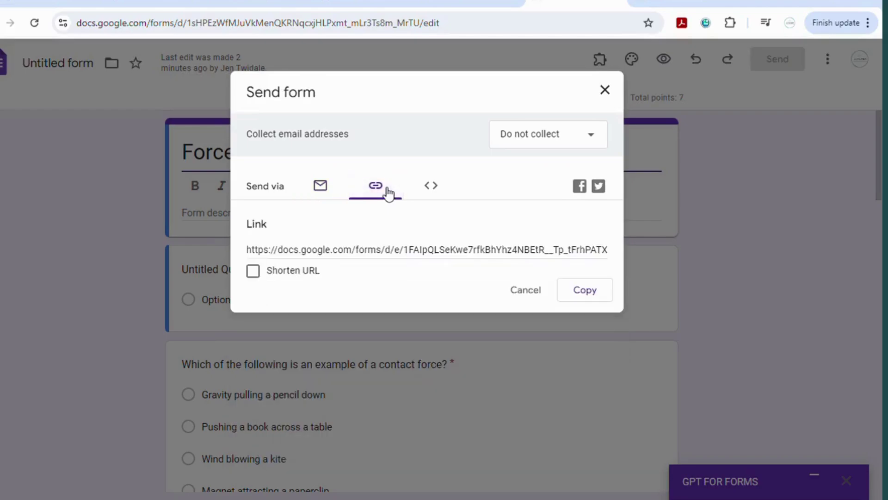
left_click(585, 291)
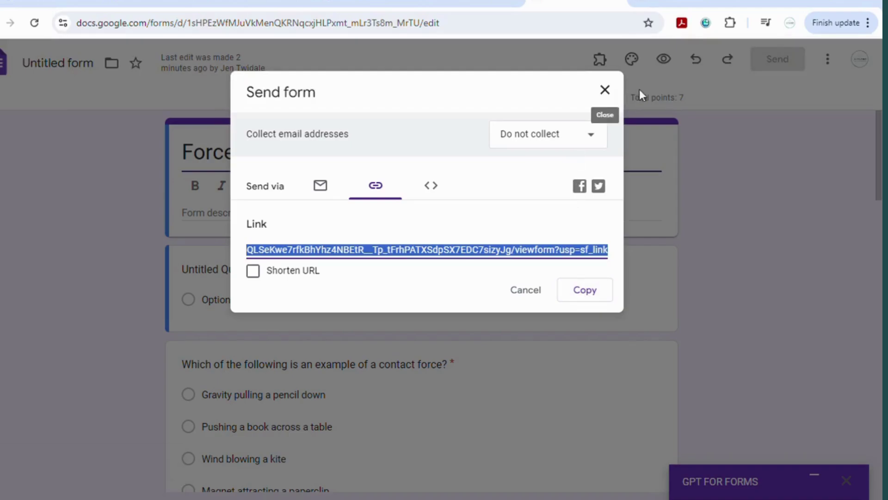
left_click(606, 91)
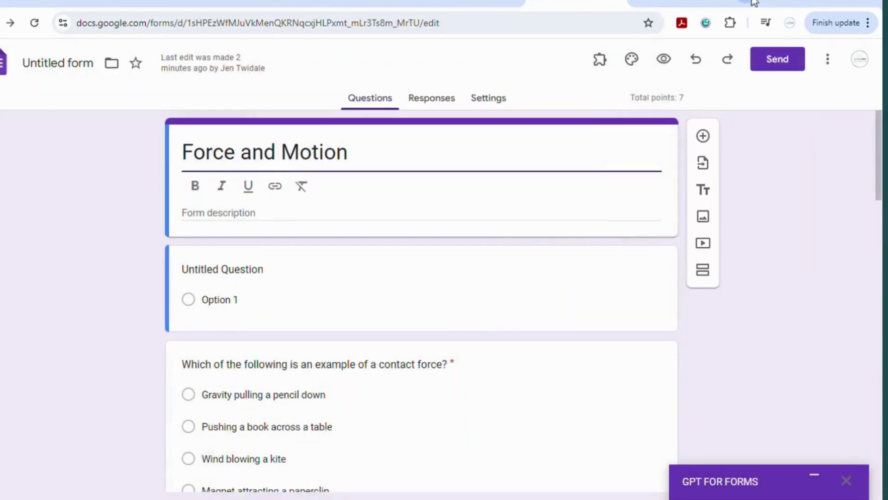
left_click(754, 3)
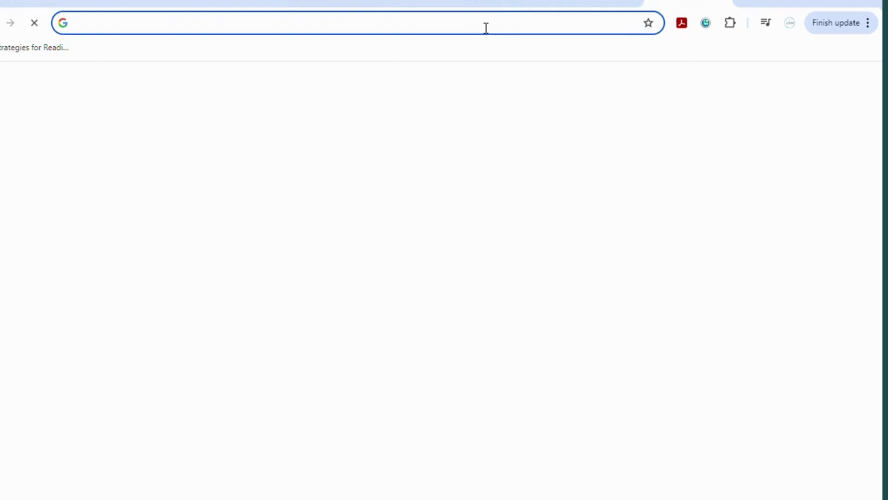
Load the quiz from the pasted share link
key("ctrl+v")
key("Return")
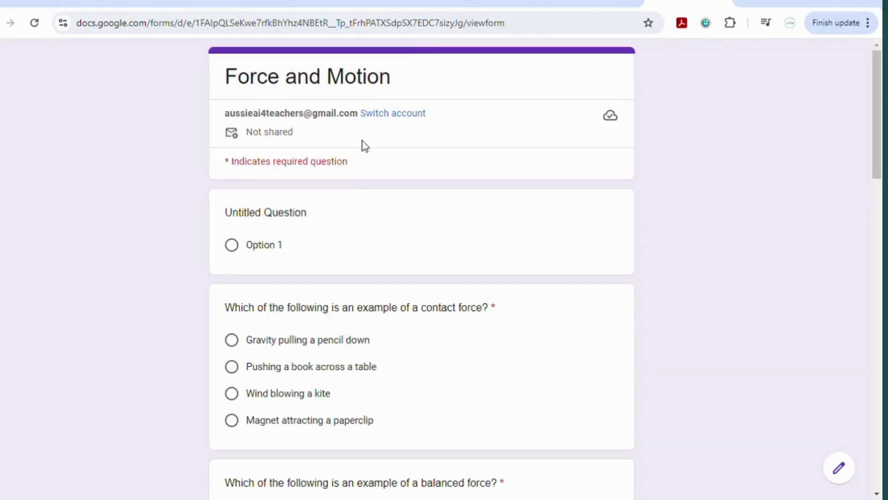
scroll(345, 209, "down", 6)
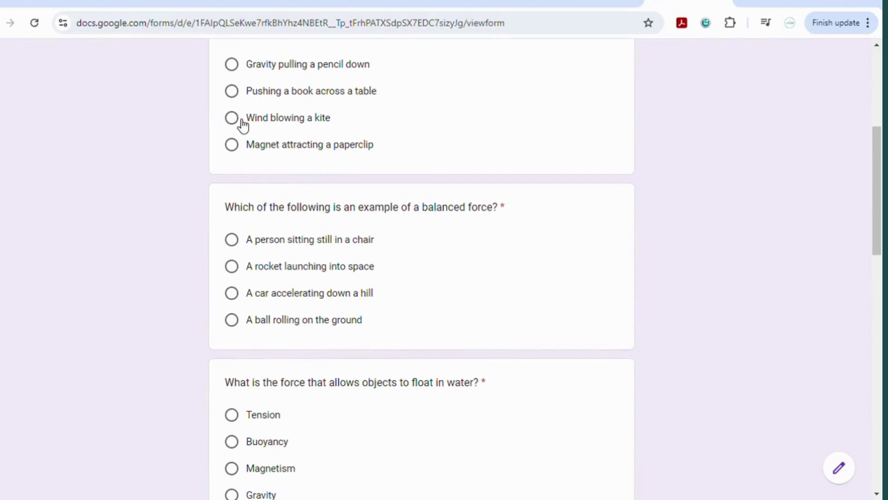
Answer all quiz questions, ending with Gravity for the pull-toward-Earth question, and submit
left_click(235, 121)
left_click(234, 295)
scroll(318, 304, "down", 4)
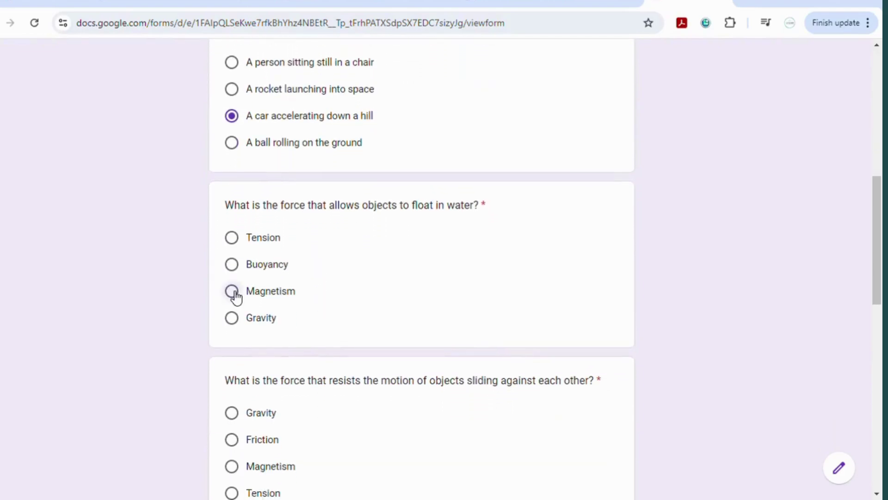
left_click(234, 295)
scroll(333, 362, "down", 3)
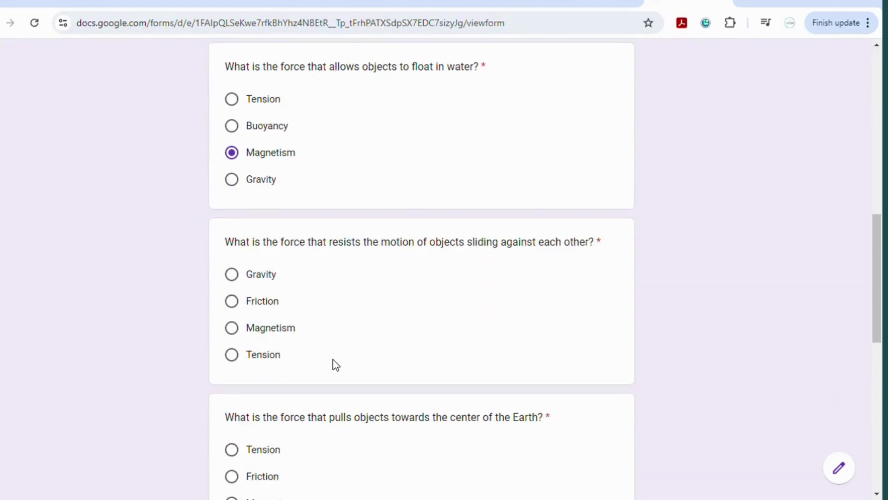
left_click(232, 328)
scroll(342, 333, "down", 10)
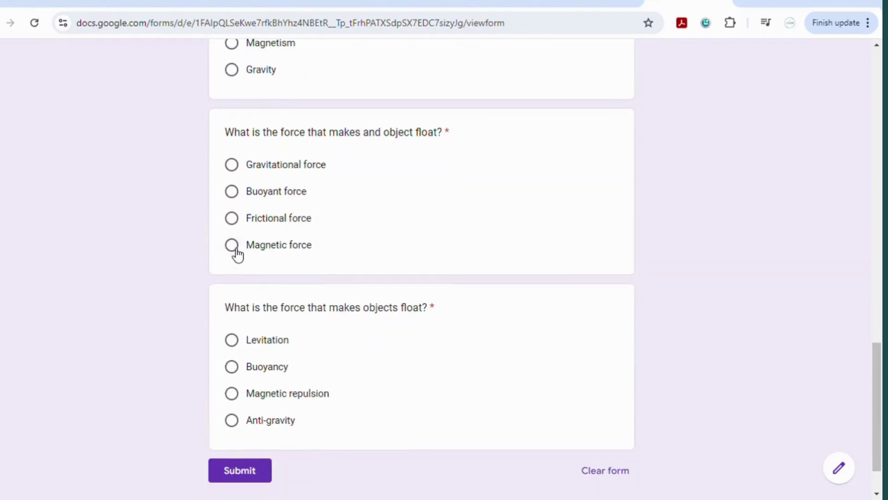
left_click(233, 246)
left_click(232, 367)
left_click(233, 71)
scroll(317, 251, "down", 2)
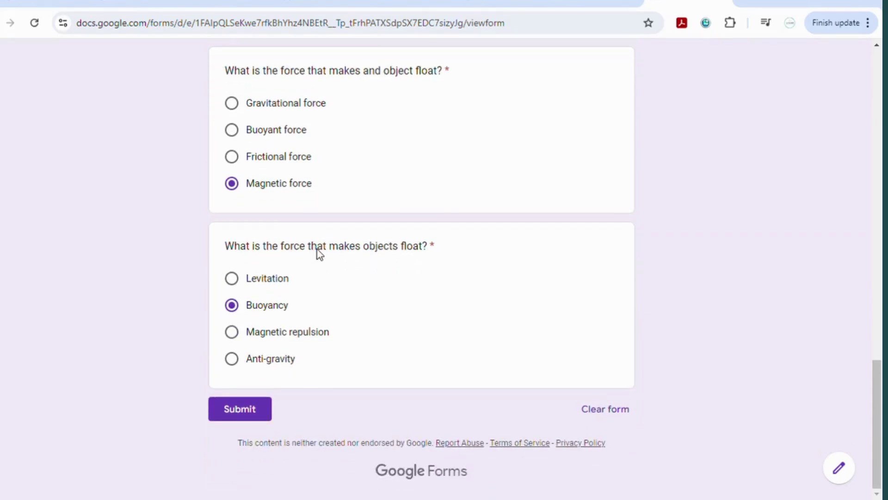
left_click(250, 409)
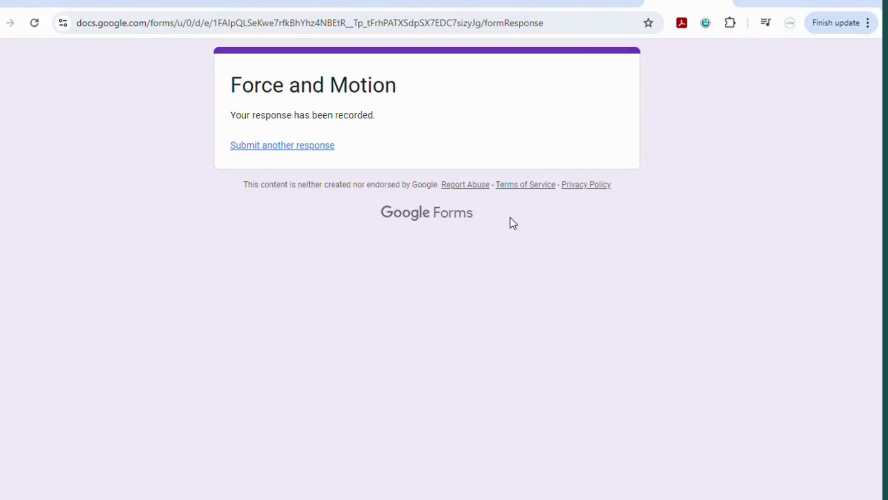
Open the Responses summary showing 1 response averaging 2 / 7 points and frequently missed questions
left_click(506, 7)
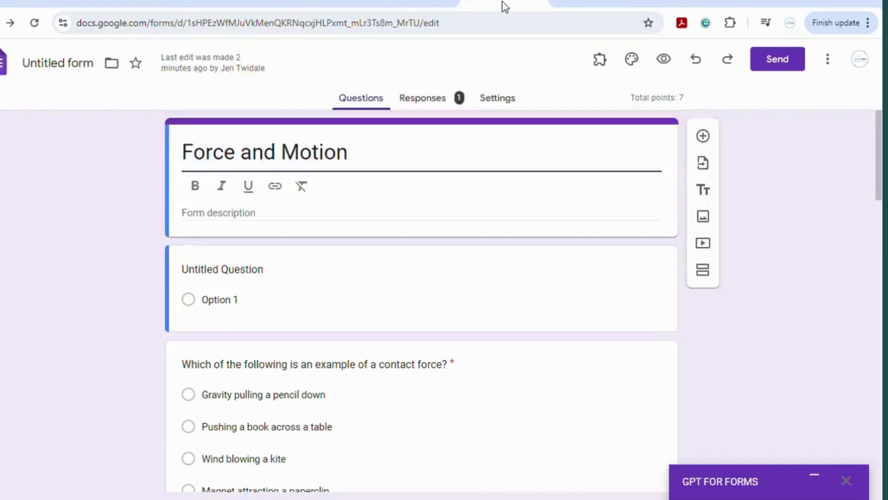
left_click(436, 103)
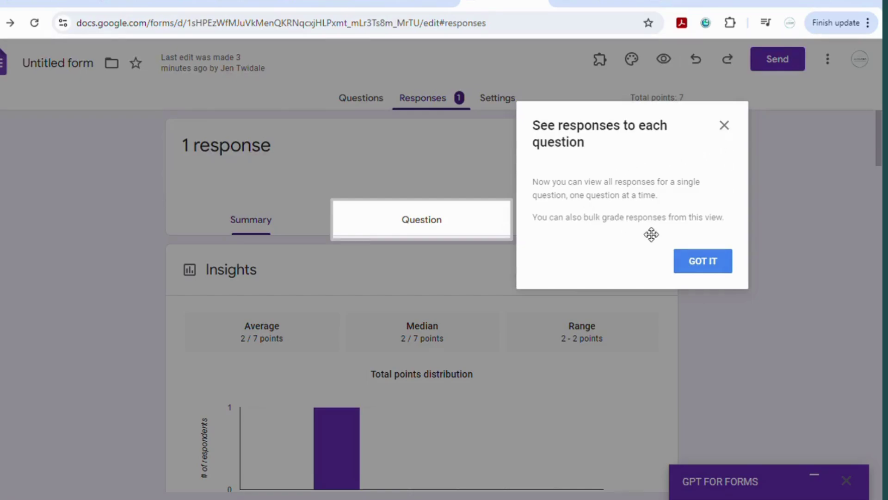
left_click(725, 125)
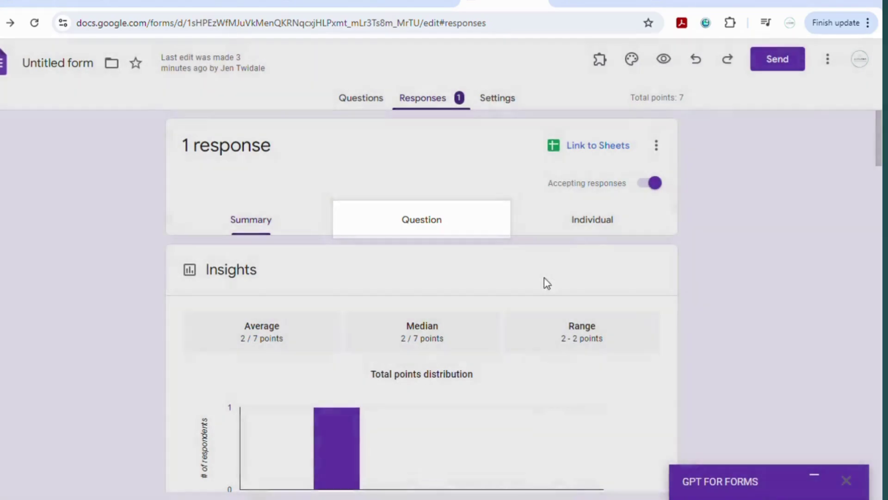
scroll(544, 314, "down", 2)
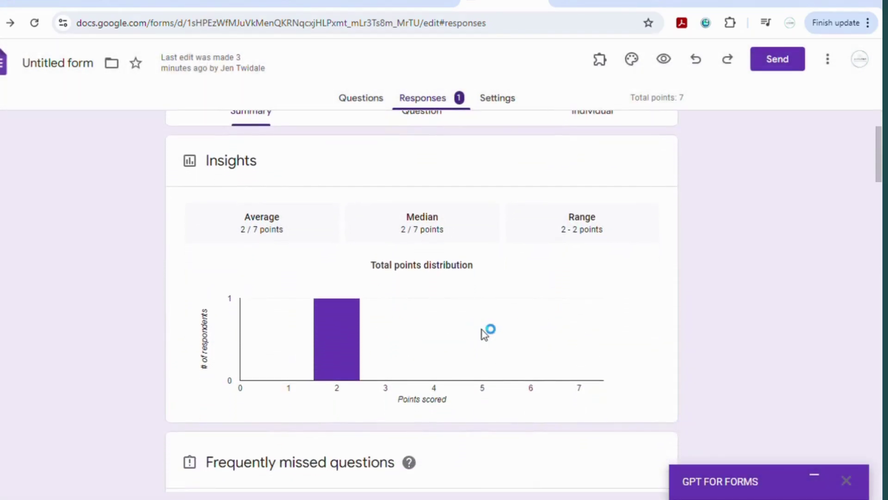
scroll(453, 347, "down", 4)
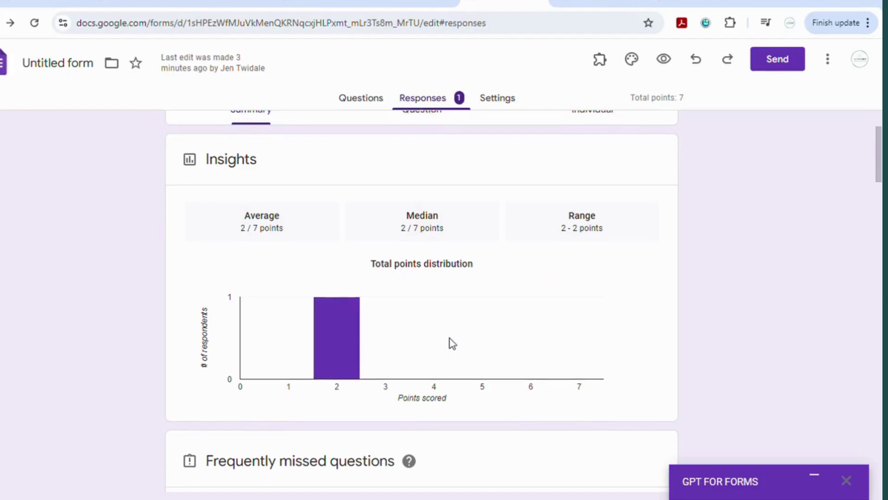